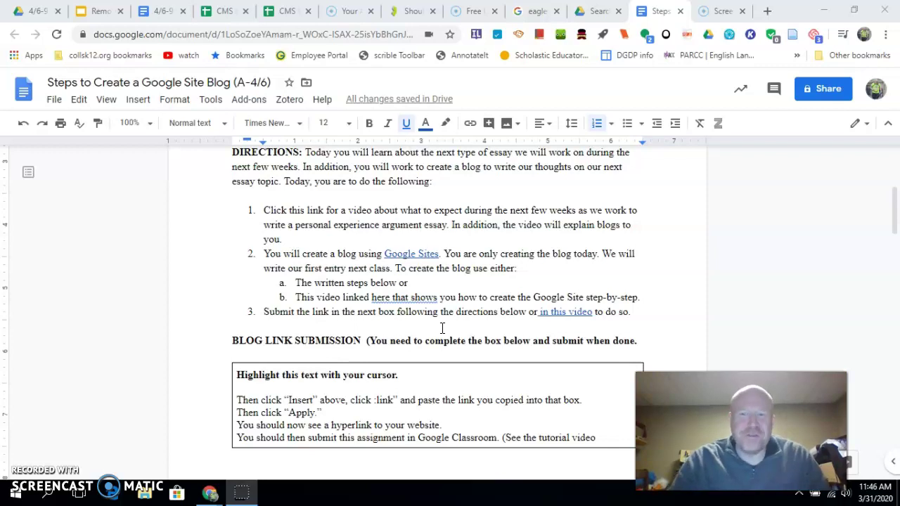
# Open the Google Sites hyperlink from step 2 of the assignment directions in a new tab
pyautogui.scroll(3, 289, 208)
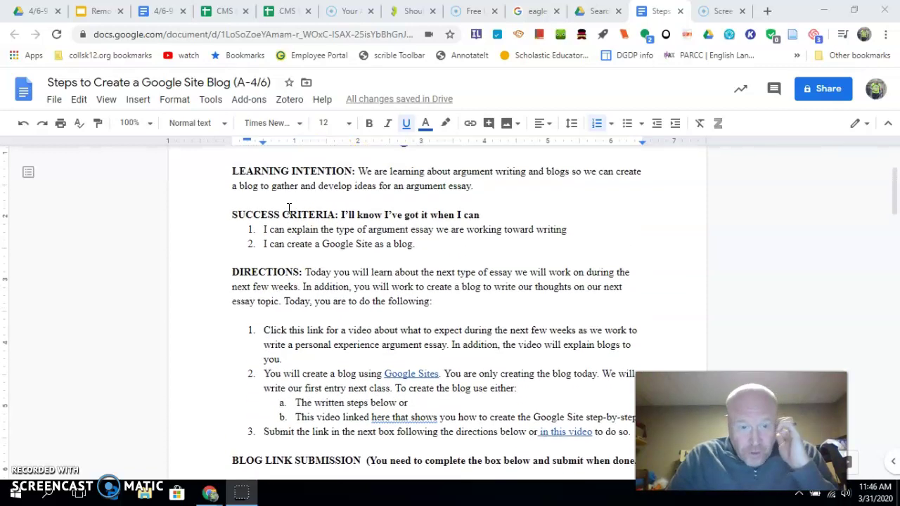
pyautogui.scroll(1, 289, 208)
pyautogui.scroll(-1, 289, 208)
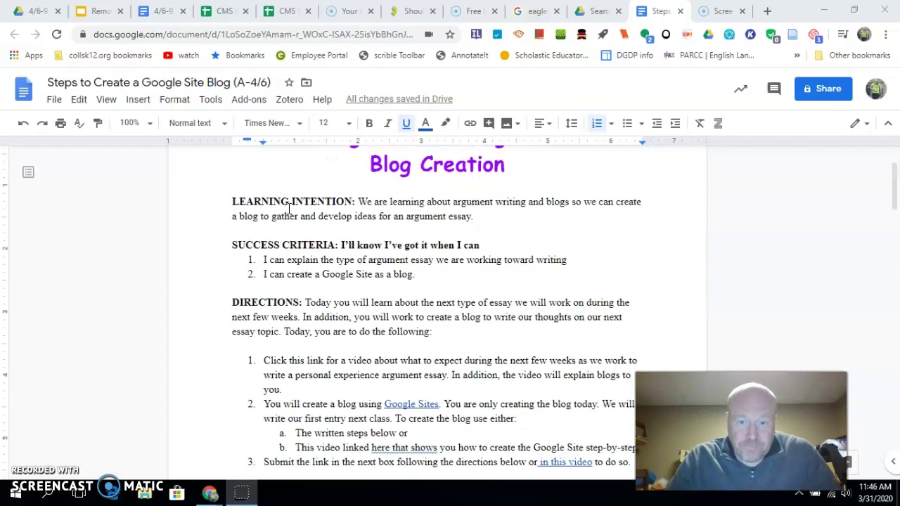
pyautogui.scroll(-1, 288, 209)
pyautogui.scroll(-2, 281, 241)
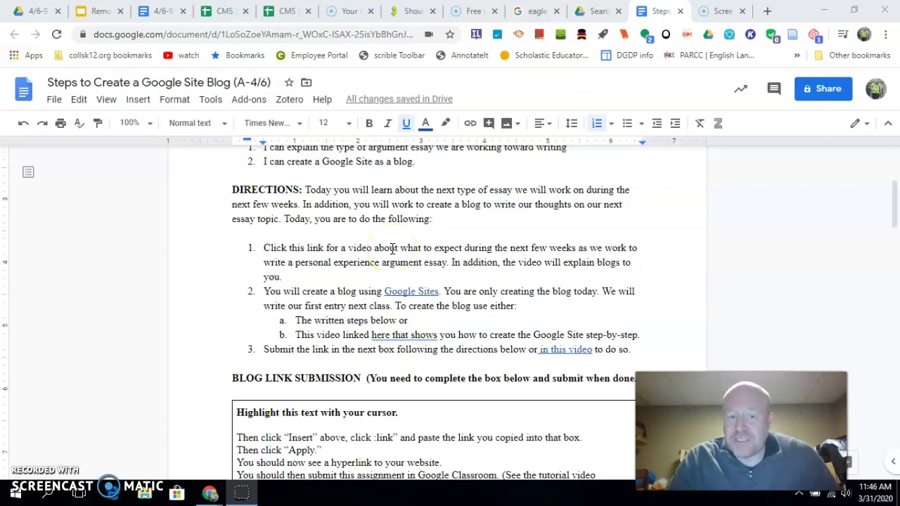
pyautogui.scroll(-2, 302, 253)
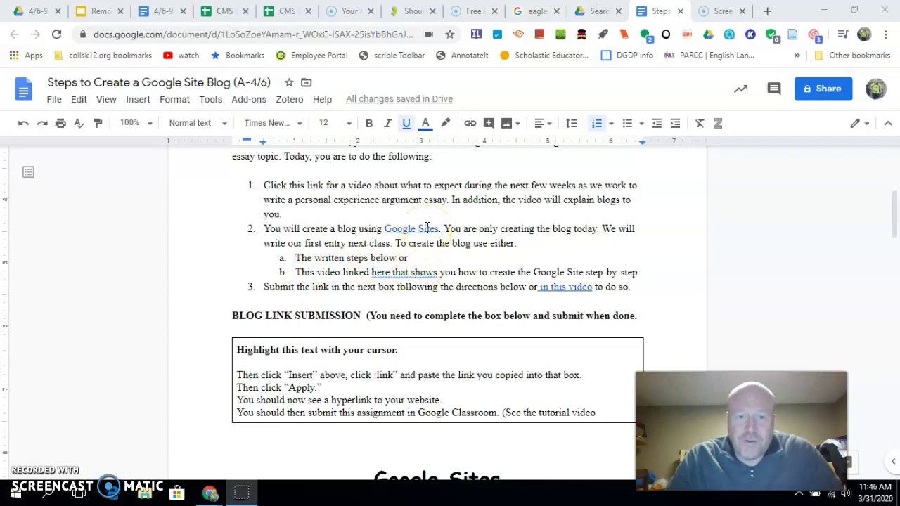
pyautogui.click(427, 227)
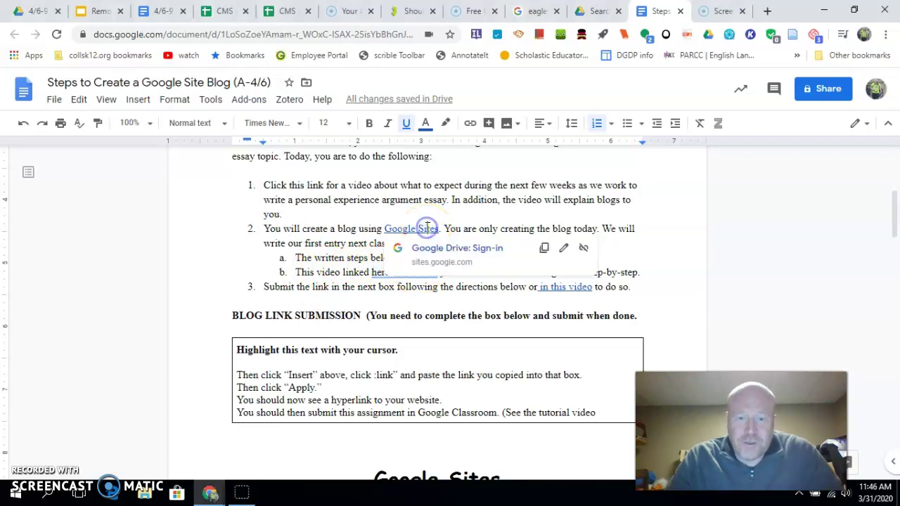
pyautogui.click(466, 250)
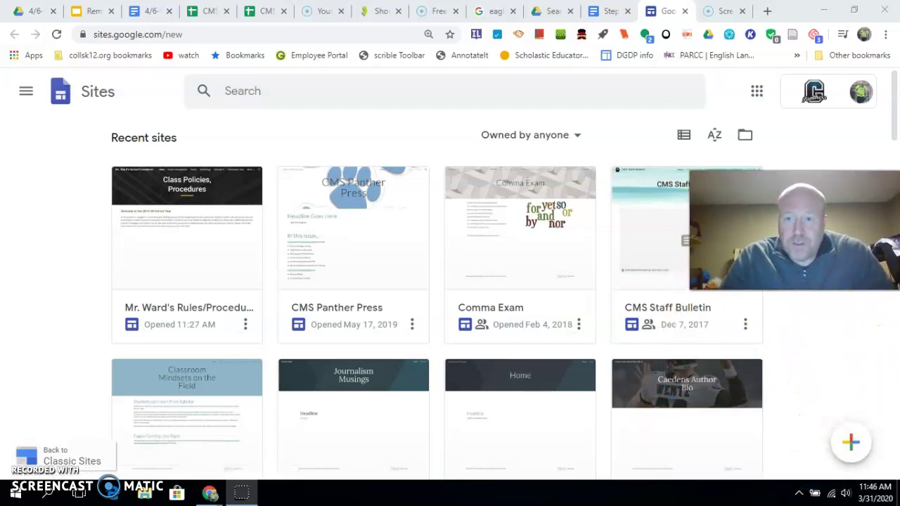
# Return to the instructions document and scroll to its numbered Steps section
pyautogui.click(599, 13)
pyautogui.scroll(-10, 405, 351)
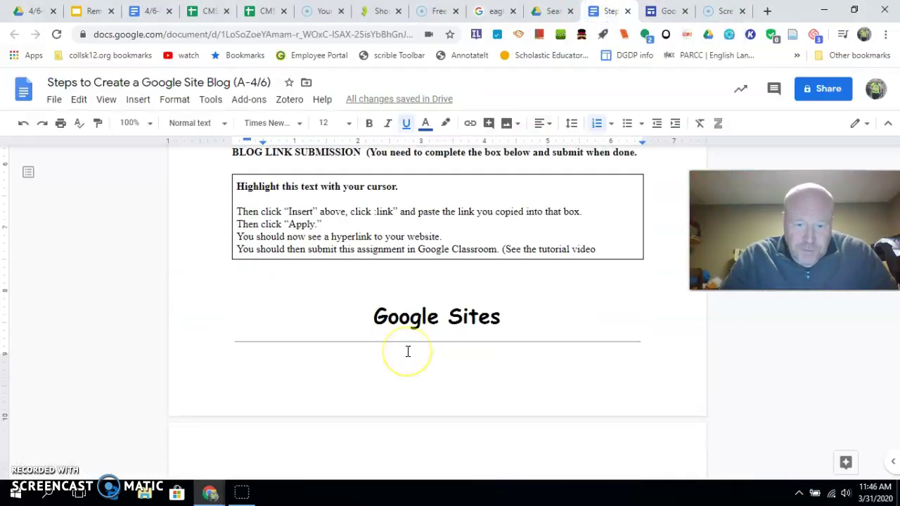
pyautogui.scroll(-4, 406, 350)
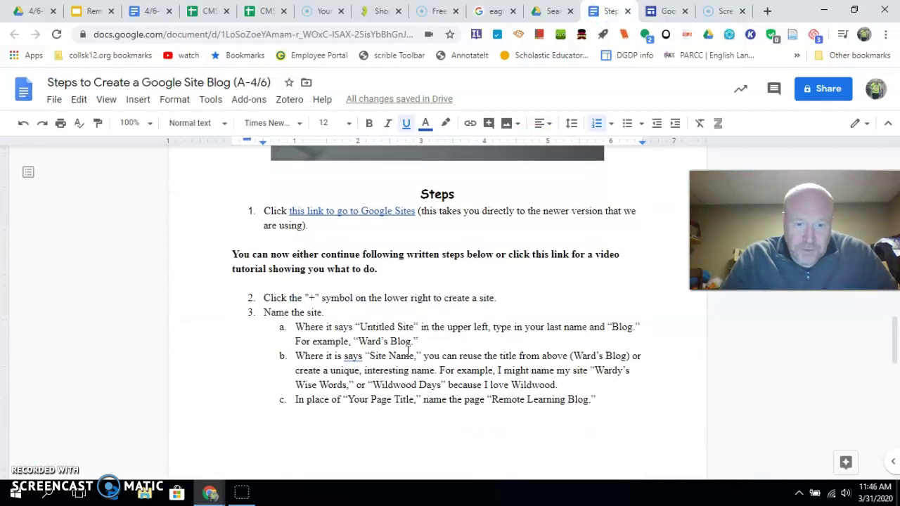
pyautogui.scroll(1, 311, 322)
pyautogui.scroll(-1, 337, 267)
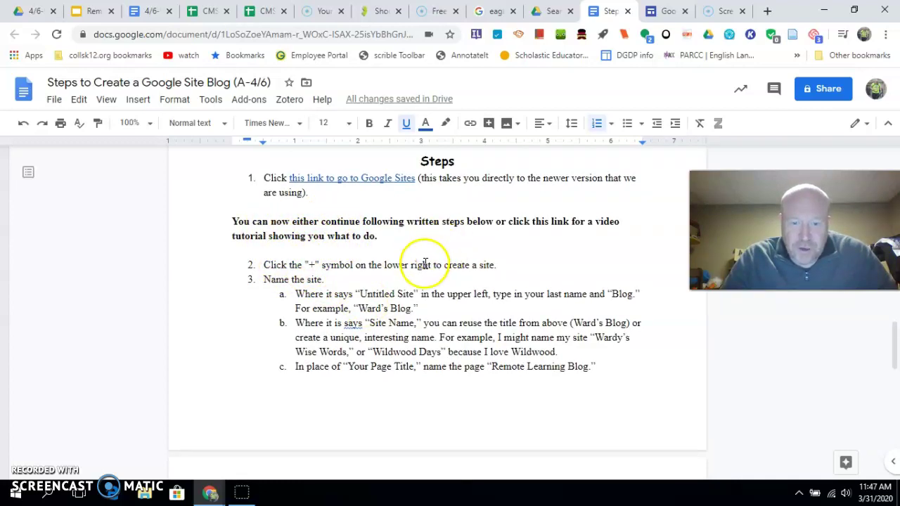
# Start a new blank site from the Sites home, opening Untitled site in the editor
pyautogui.click(666, 11)
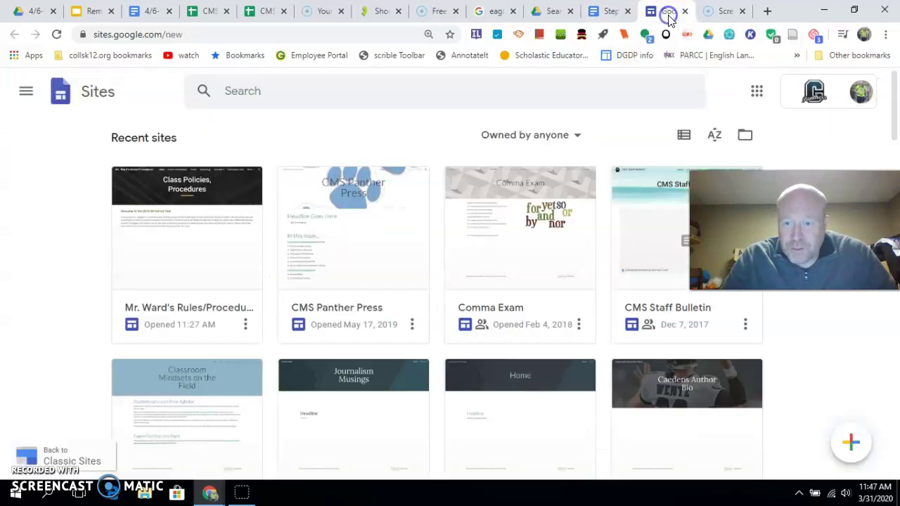
pyautogui.click(848, 446)
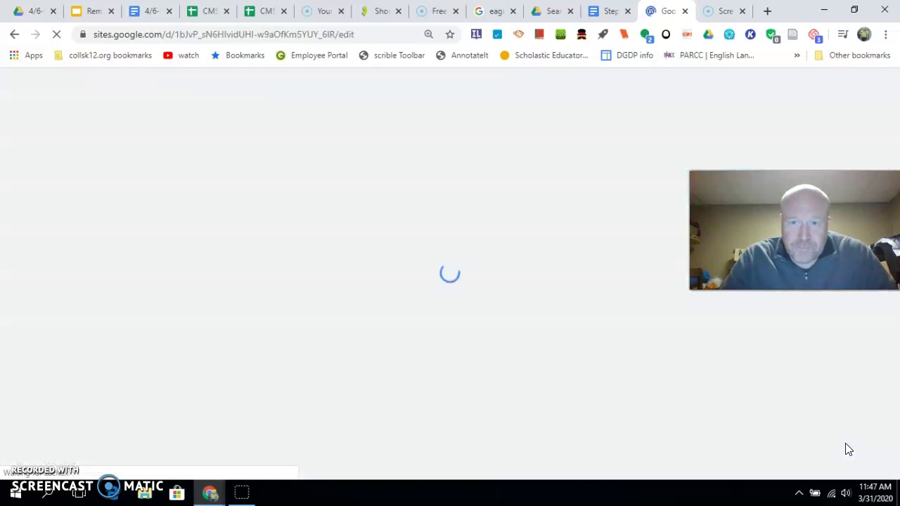
pyautogui.click(432, 277)
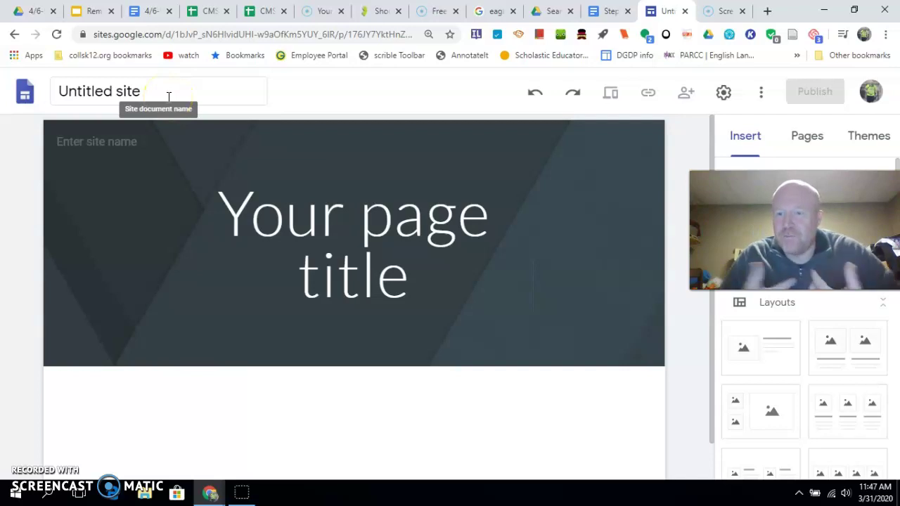
pyautogui.click(175, 96)
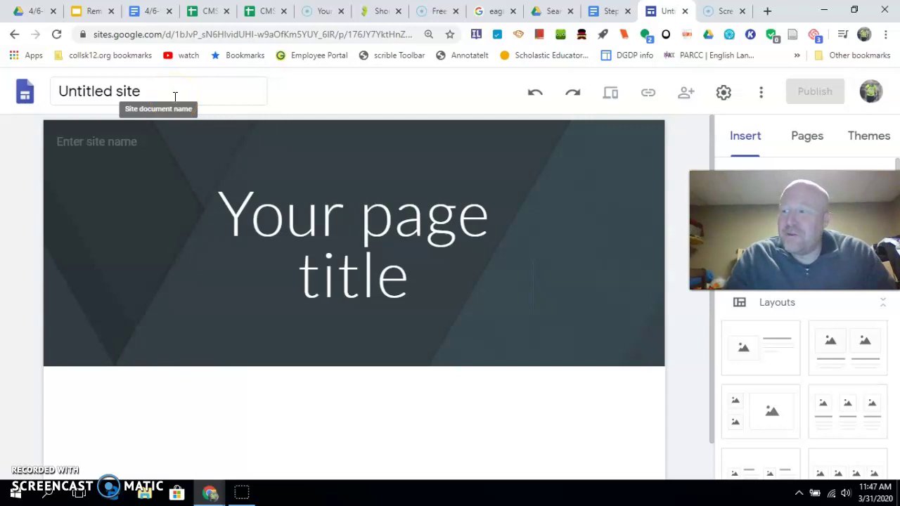
pyautogui.click(159, 92)
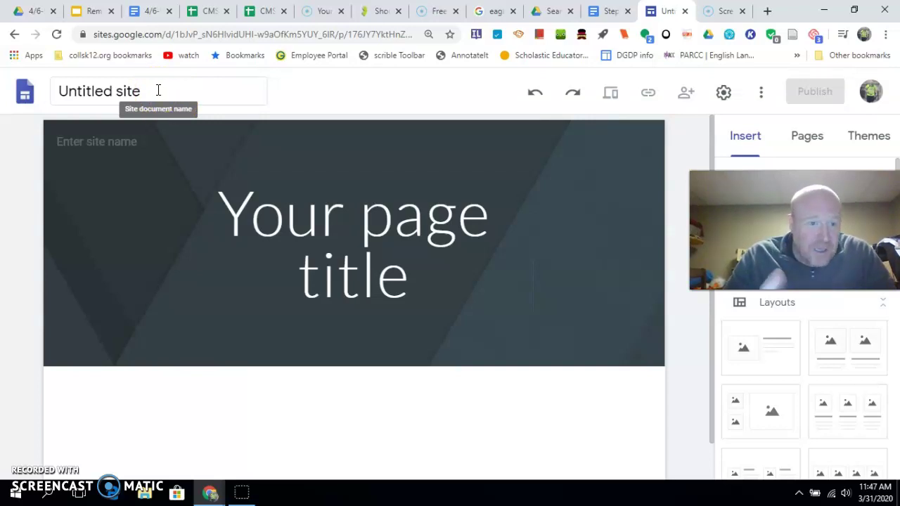
# Go back to step 3 of the instructions on naming the site, page title and blog title
pyautogui.click(606, 11)
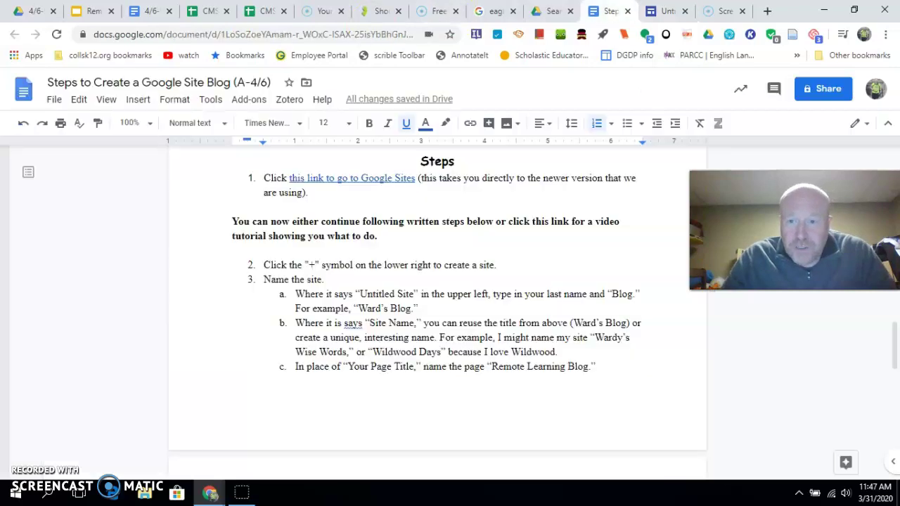
pyautogui.click(306, 325)
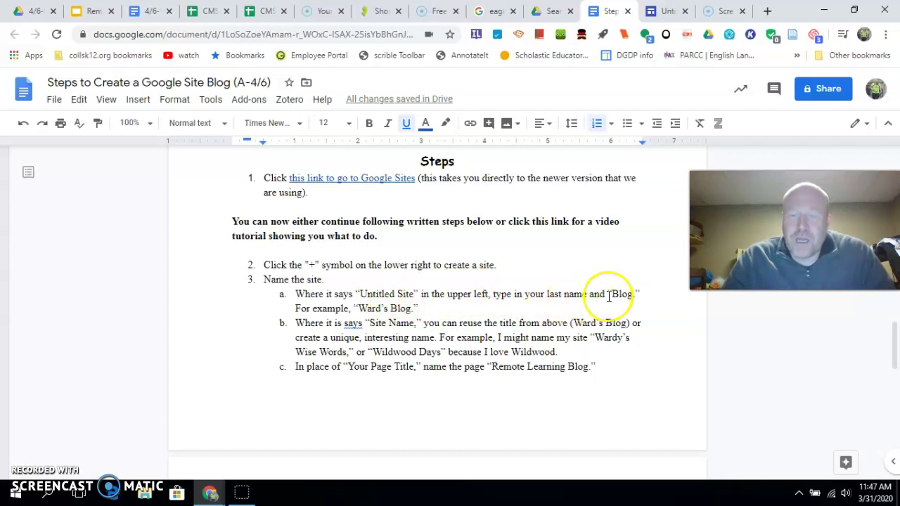
# Name the Untitled site Ward's Blog, then return to the instructions
pyautogui.click(667, 12)
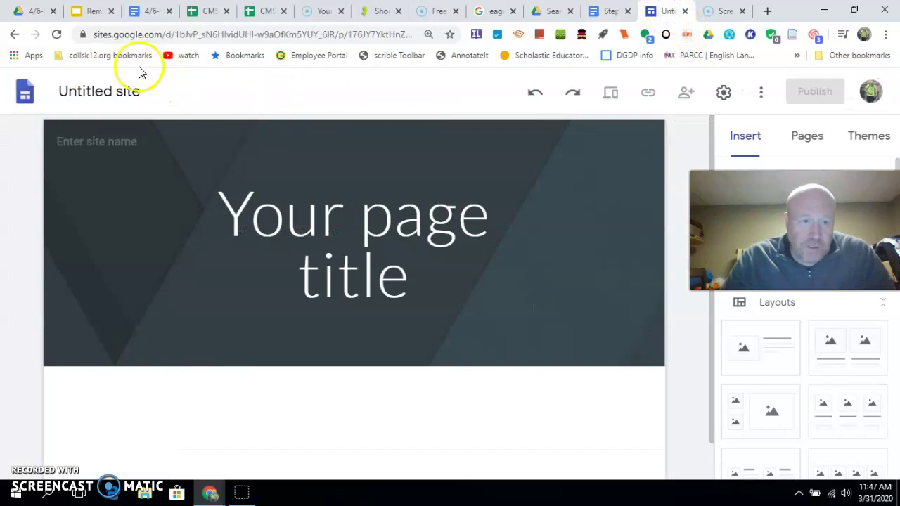
pyautogui.click(113, 88)
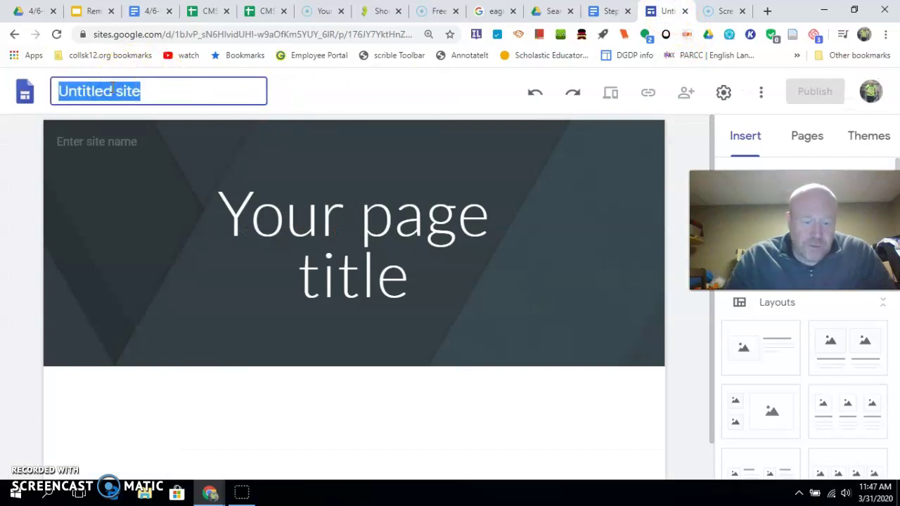
pyautogui.write("Ward's Blog")
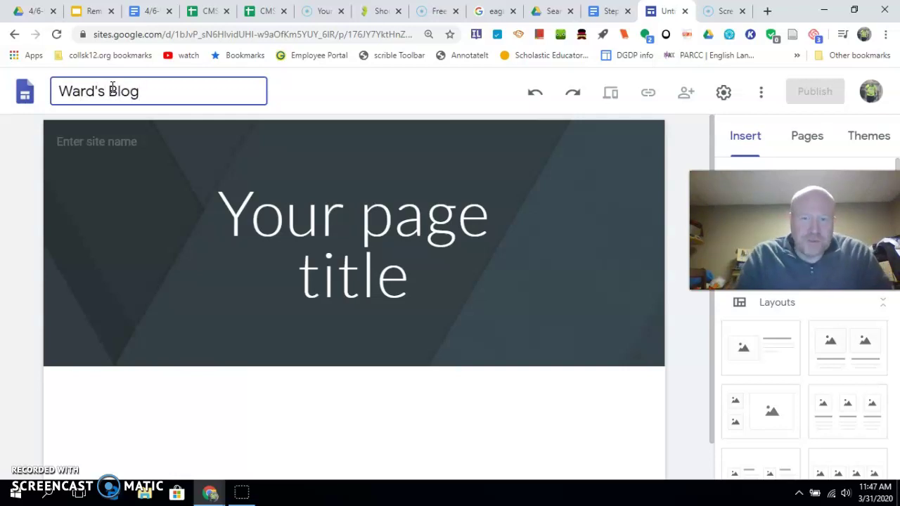
pyautogui.click(296, 85)
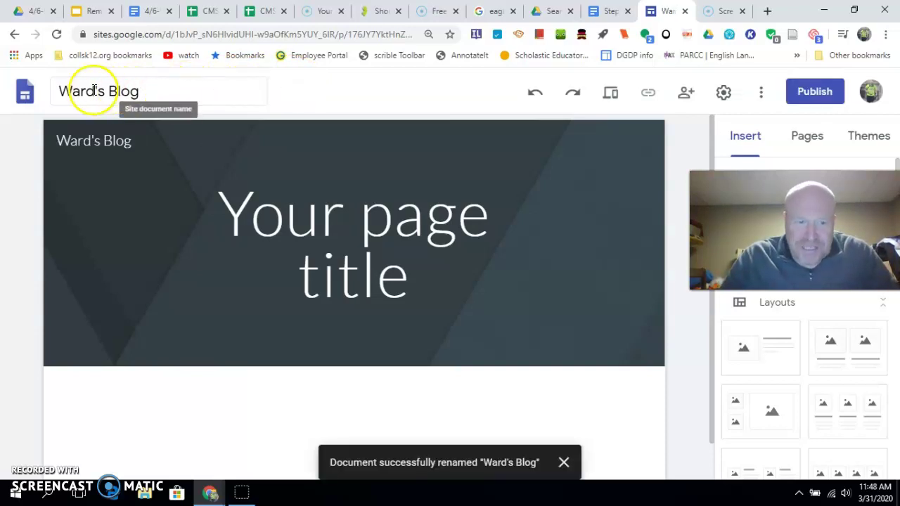
pyautogui.moveTo(116, 138)
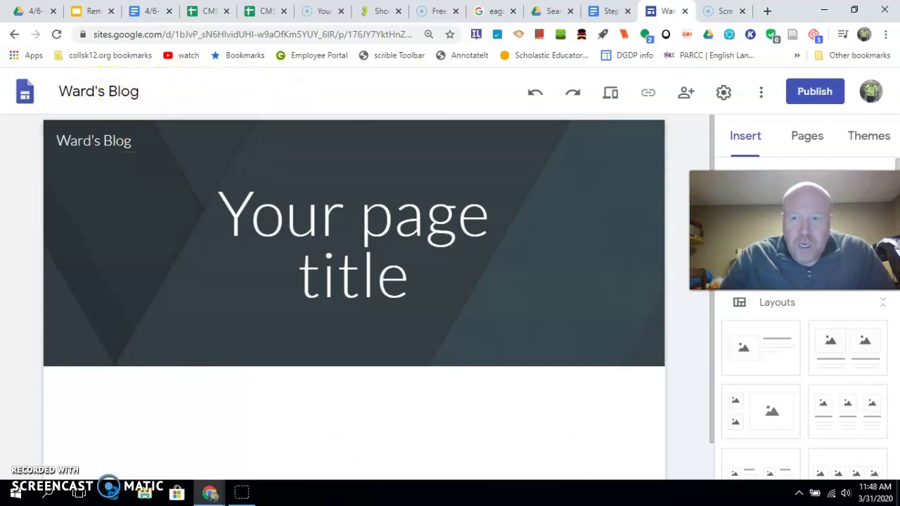
pyautogui.click(606, 11)
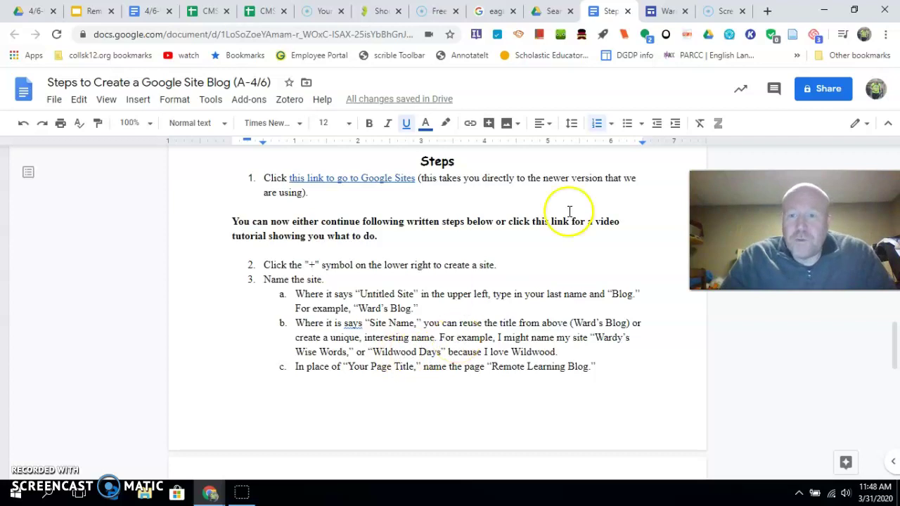
# Change the site name from Ward's Blog to Wardy's Wisdom, then check step 3c of the instructions
pyautogui.click(661, 15)
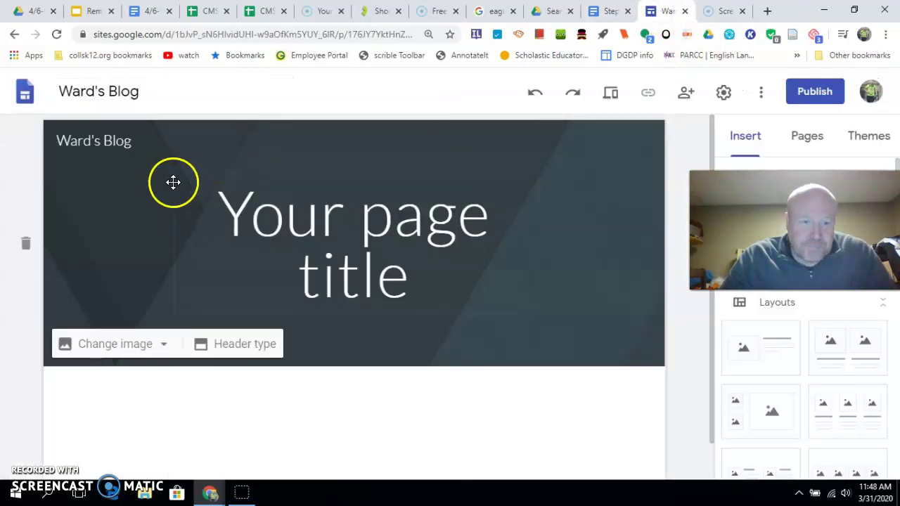
pyautogui.click(110, 141)
pyautogui.tripleClick(110, 141)
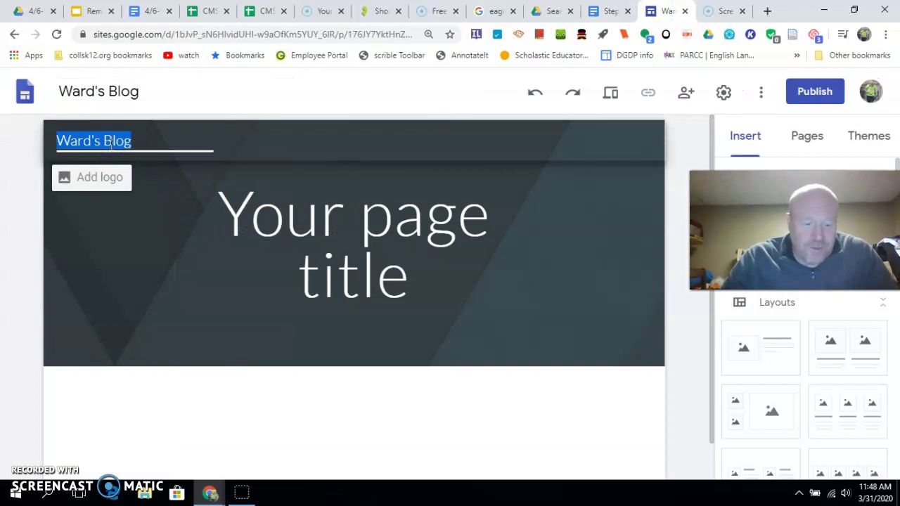
pyautogui.write('Wisdom')
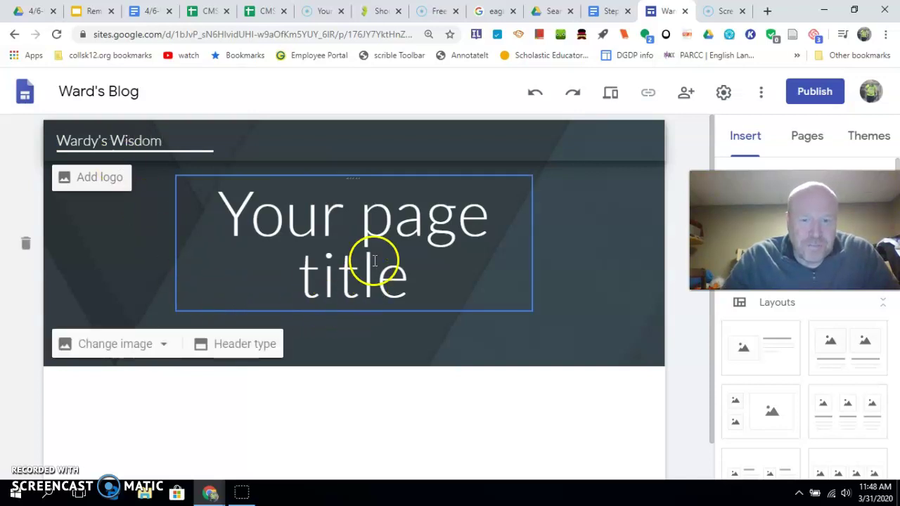
pyautogui.click(611, 11)
pyautogui.scroll(-1, 385, 361)
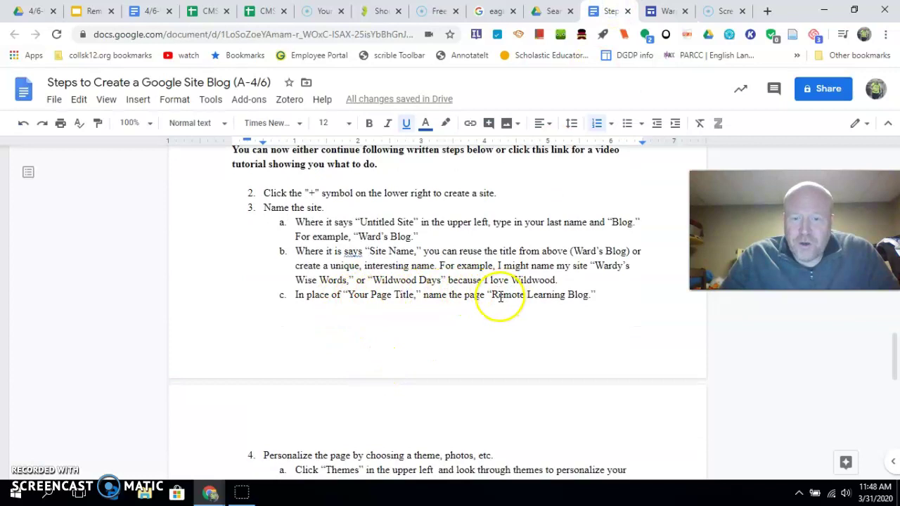
# Replace the placeholder page title with Remote Learning Blog
pyautogui.click(665, 11)
pyautogui.moveTo(221, 217); pyautogui.dragTo(402, 274)
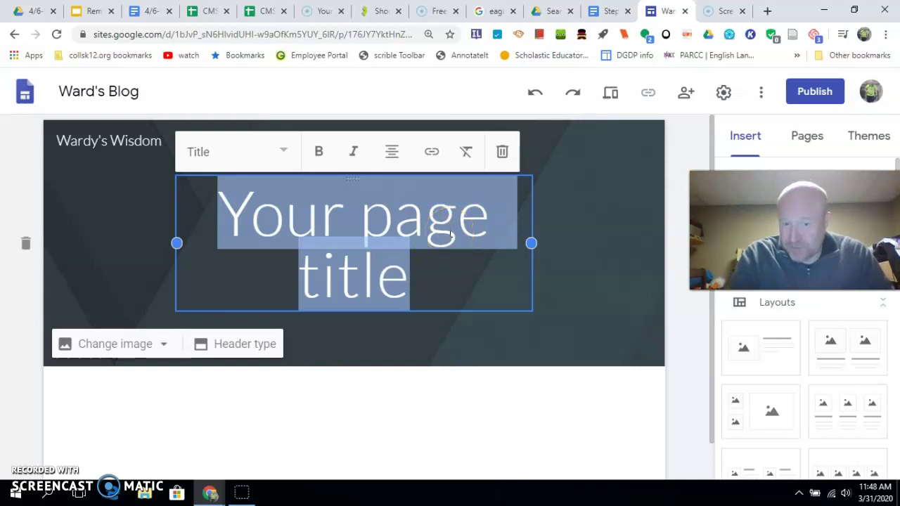
pyautogui.write('Remot')
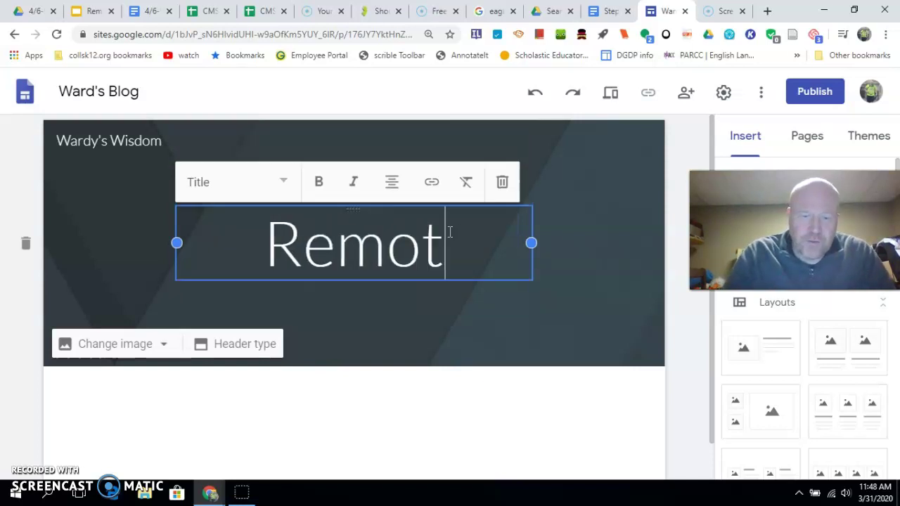
pyautogui.write('e Learning Blog')
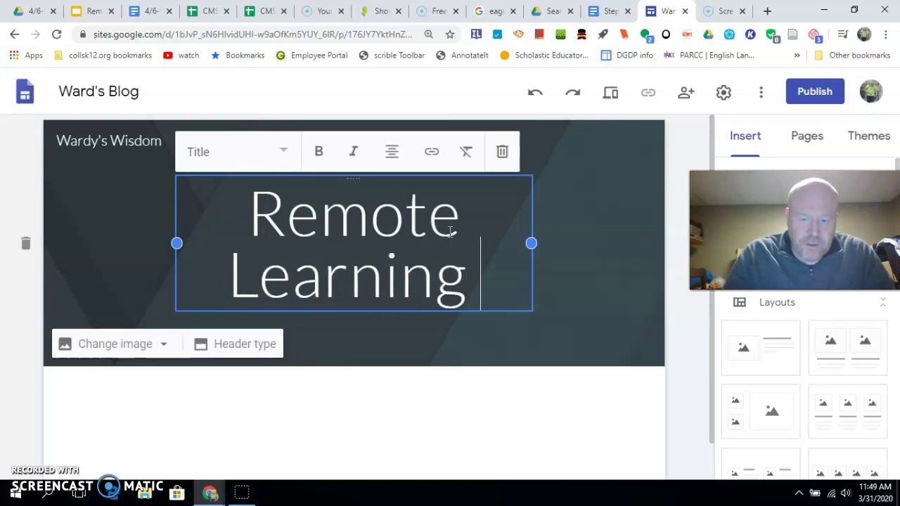
pyautogui.click(384, 260)
pyautogui.click(444, 325)
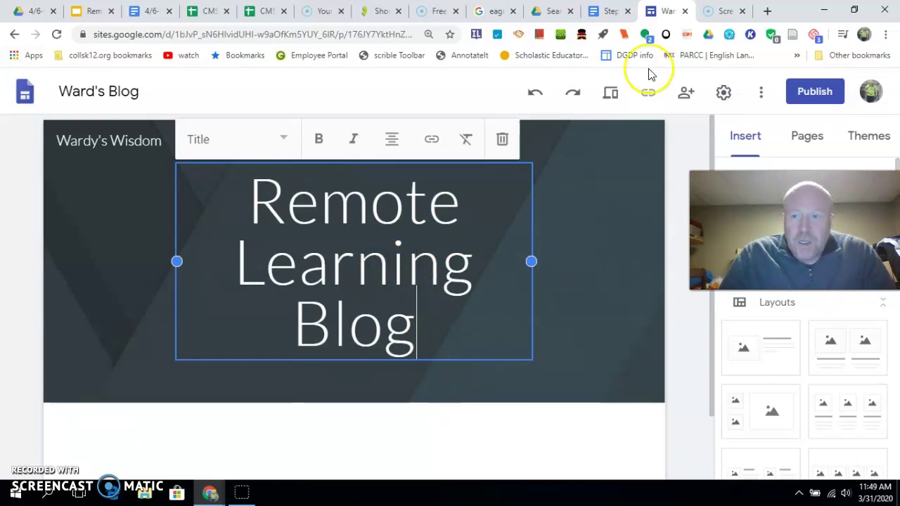
# Scroll the instructions down to step 4 on personalizing themes
pyautogui.click(611, 13)
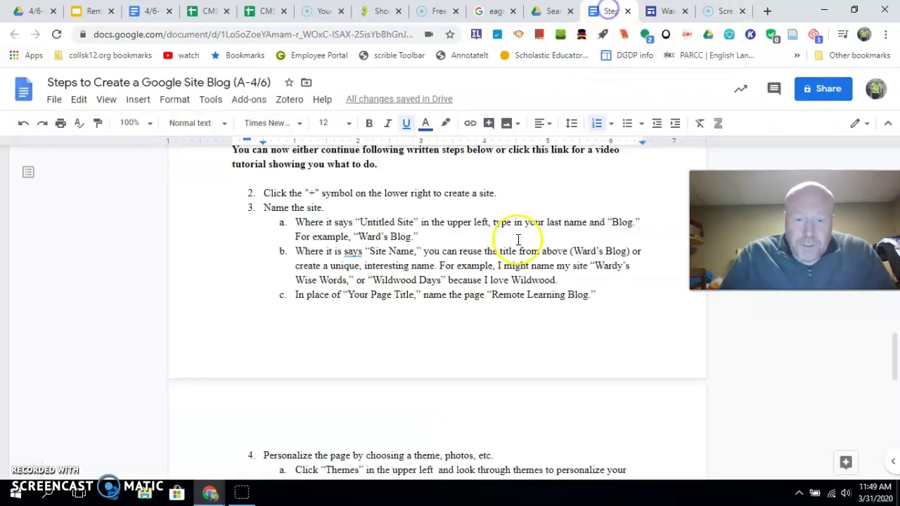
pyautogui.scroll(-2, 459, 344)
pyautogui.scroll(-1, 422, 323)
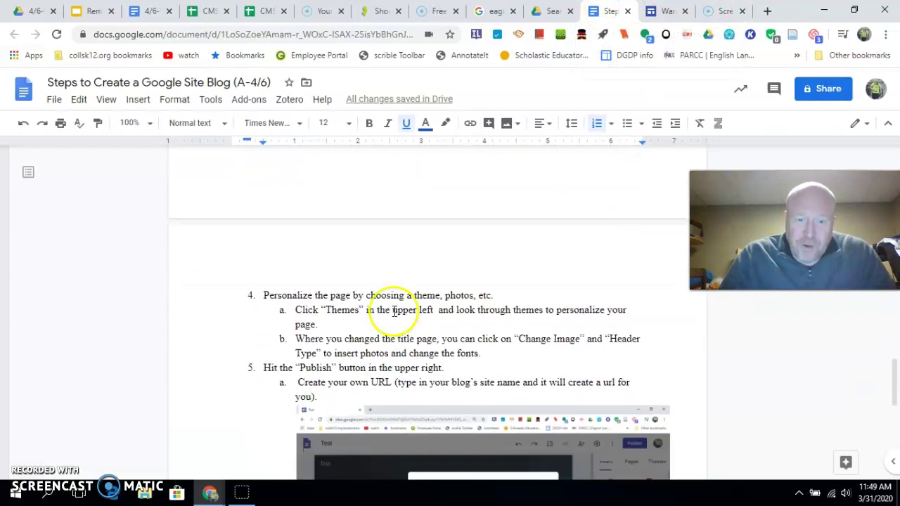
pyautogui.scroll(-1, 338, 306)
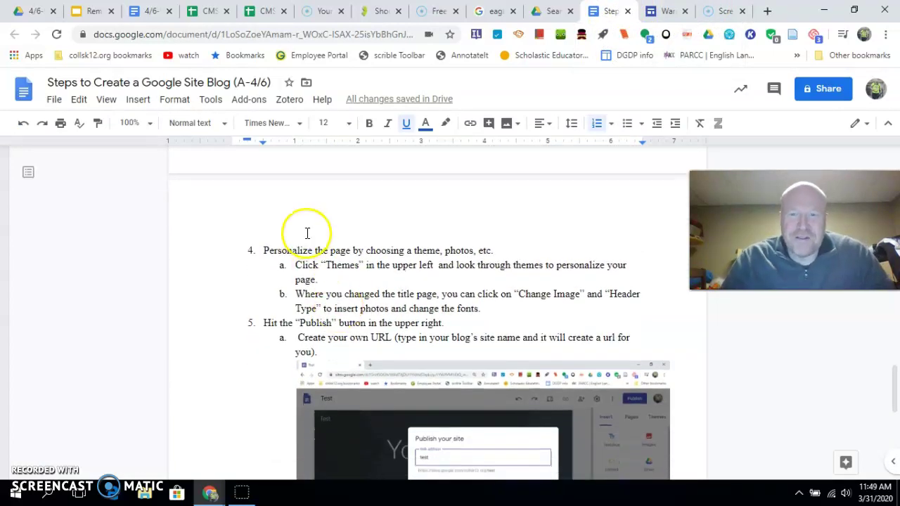
# Preview the Aristotle and Diplomat themes, then apply the Impression theme to the blog
pyautogui.click(673, 10)
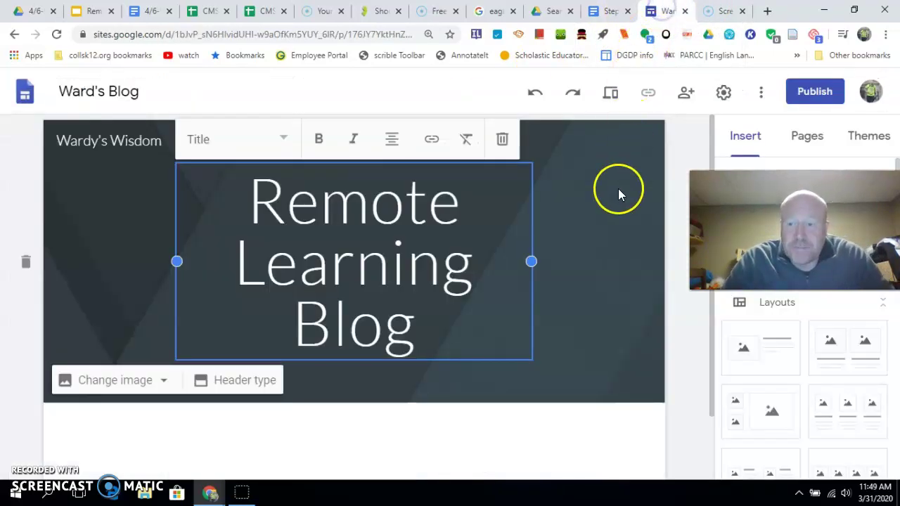
pyautogui.click(644, 451)
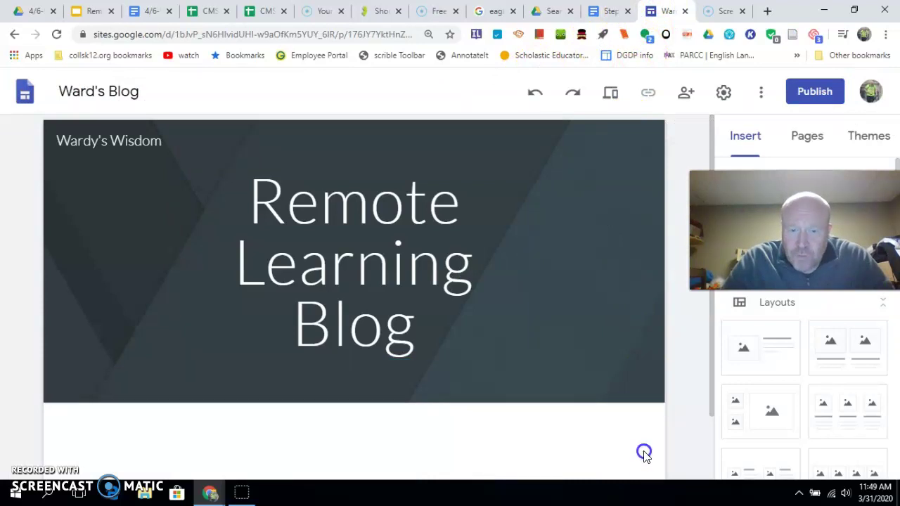
pyautogui.click(866, 135)
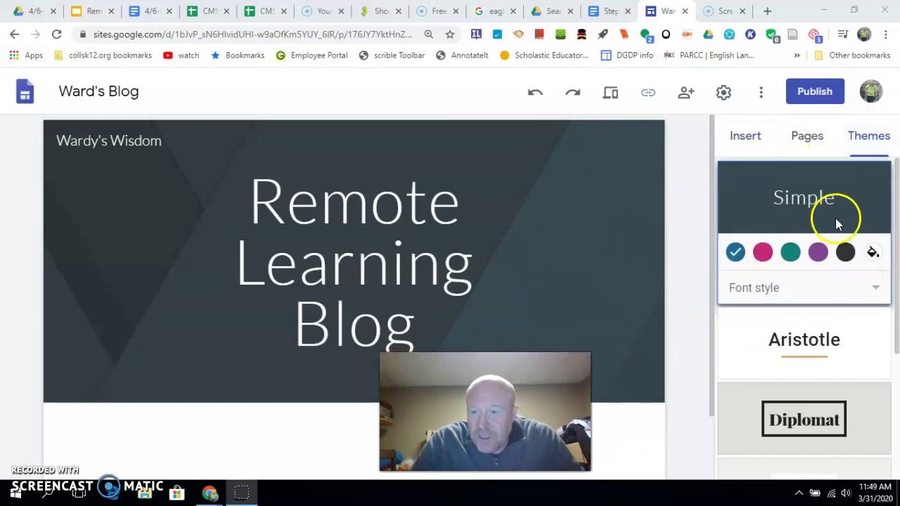
pyautogui.click(808, 341)
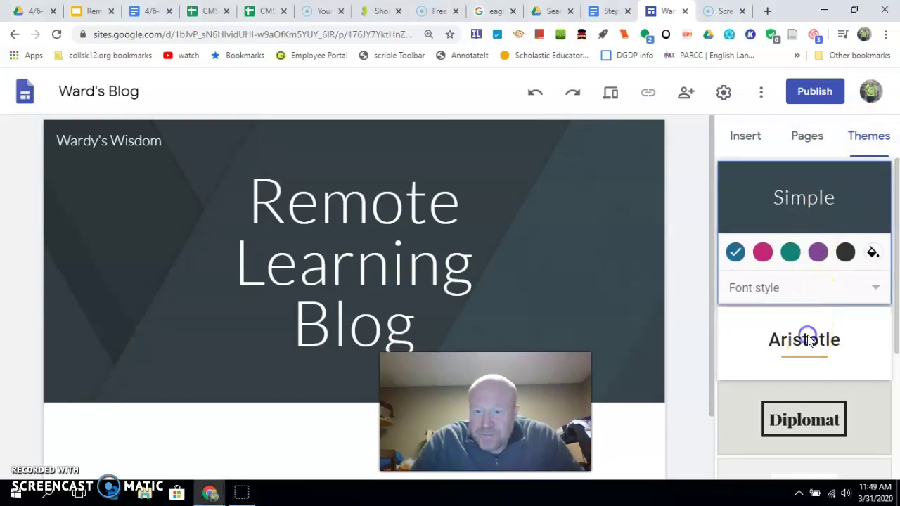
pyautogui.scroll(-1, 809, 341)
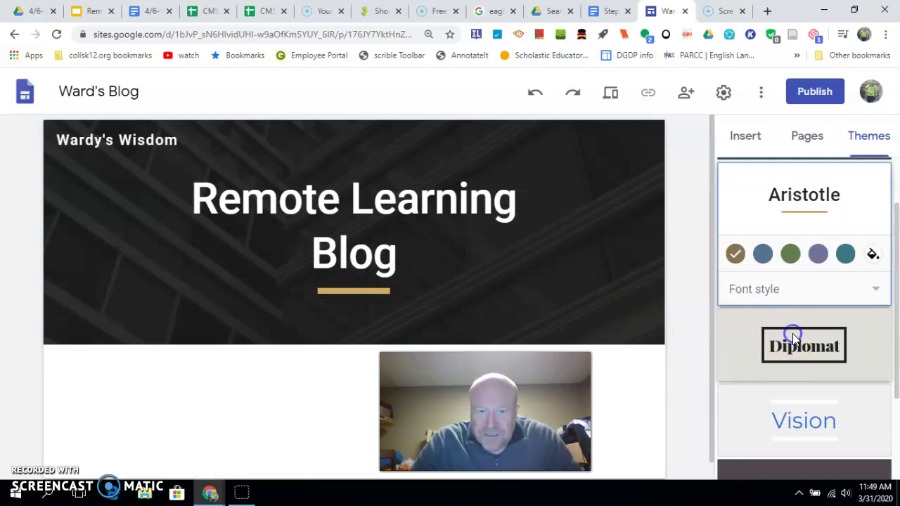
pyautogui.click(792, 333)
pyautogui.scroll(-2, 794, 326)
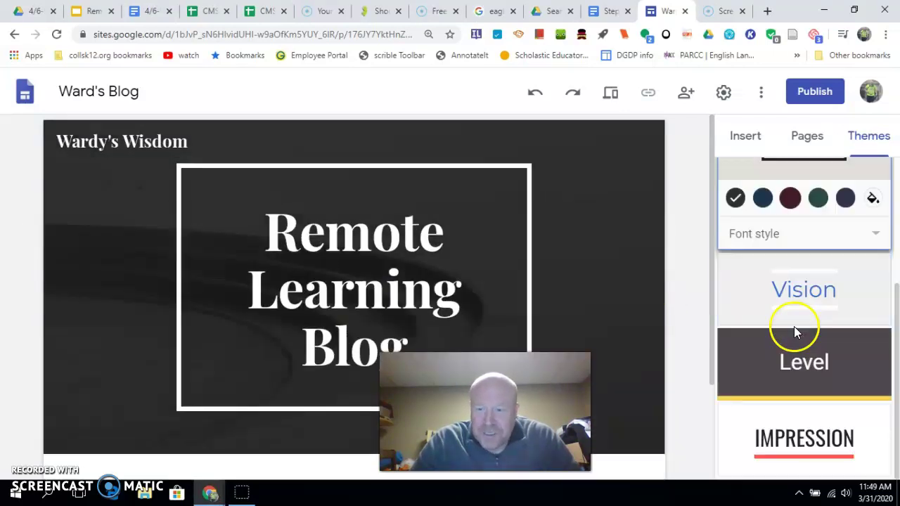
pyautogui.click(789, 432)
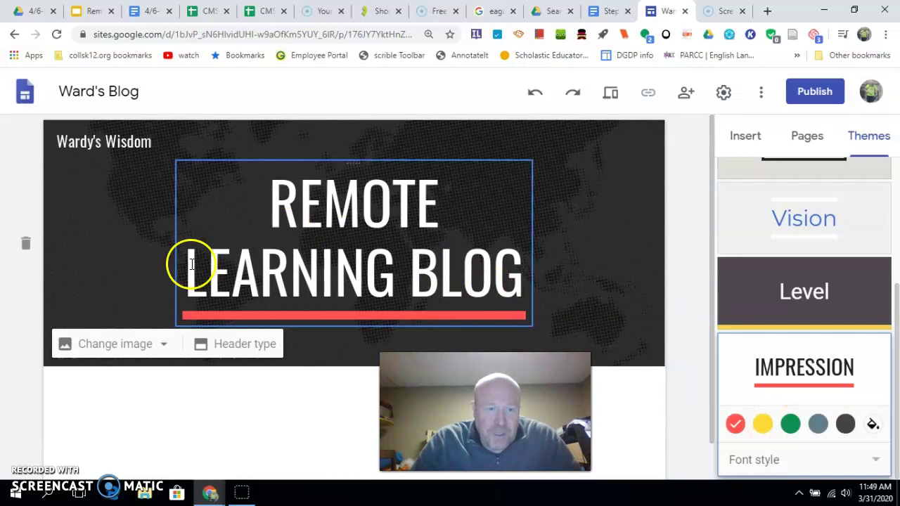
# Try the title-only and large-banner header types, settling back on a banner header
pyautogui.click(253, 344)
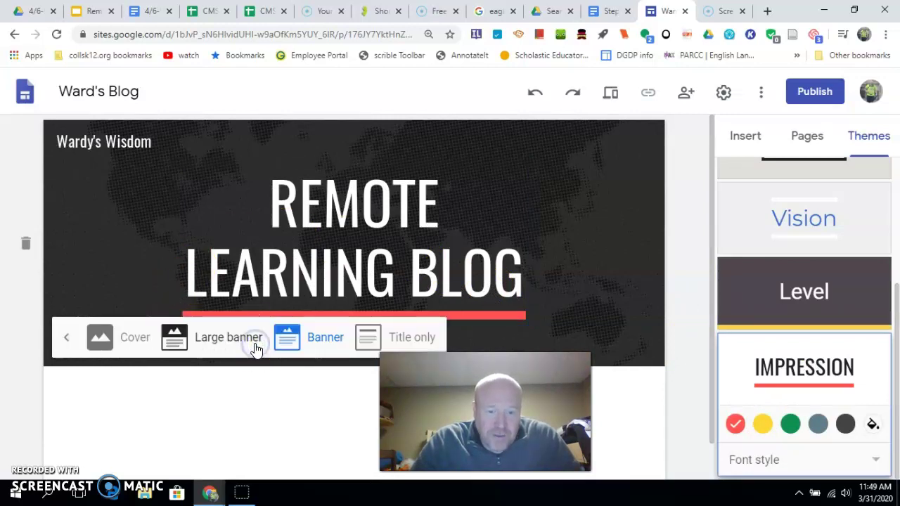
pyautogui.click(383, 342)
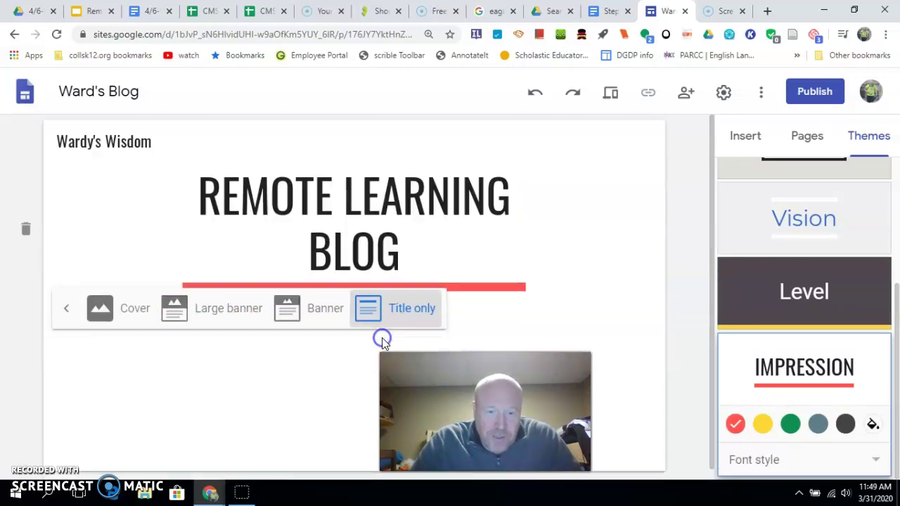
pyautogui.click(230, 312)
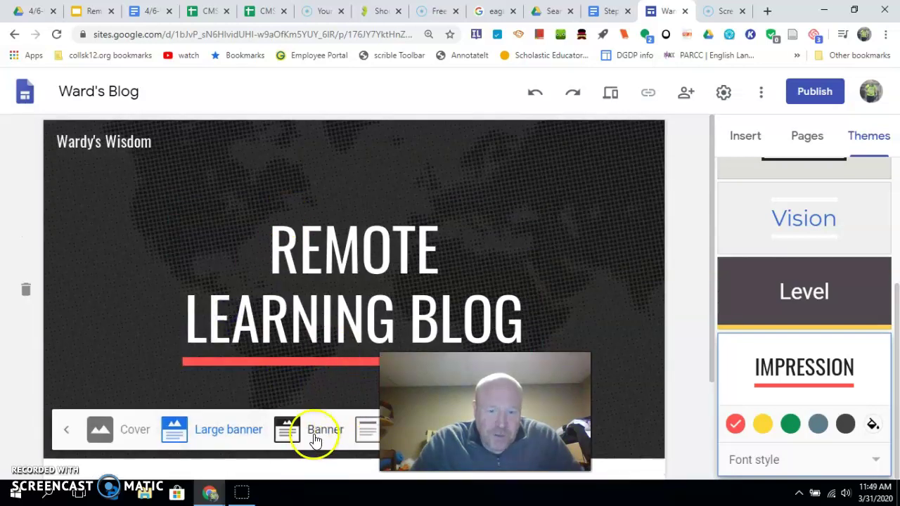
pyautogui.click(315, 439)
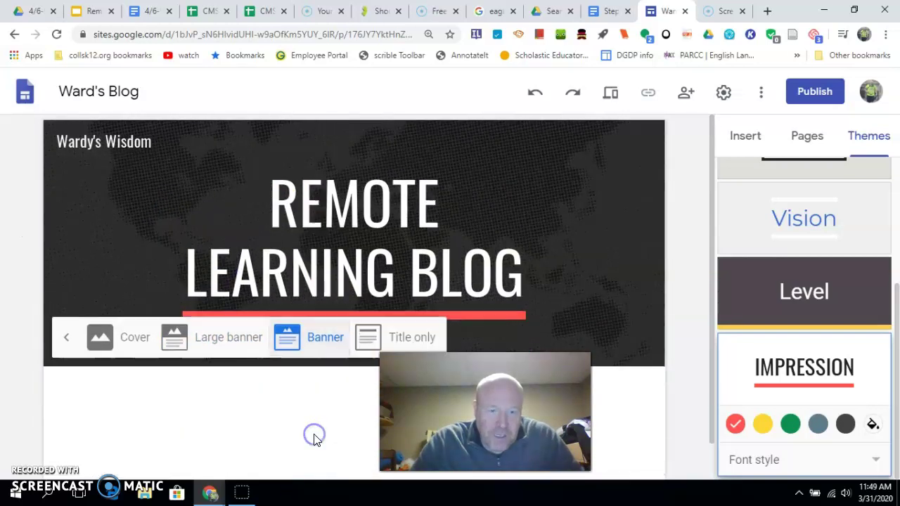
pyautogui.click(118, 296)
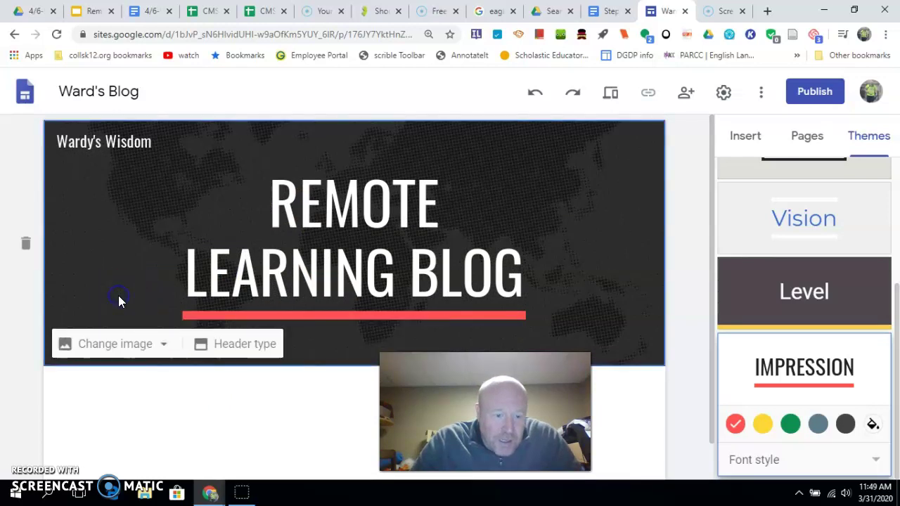
# Look at the header image replacement options, close them, and return to the Steps document
pyautogui.click(109, 348)
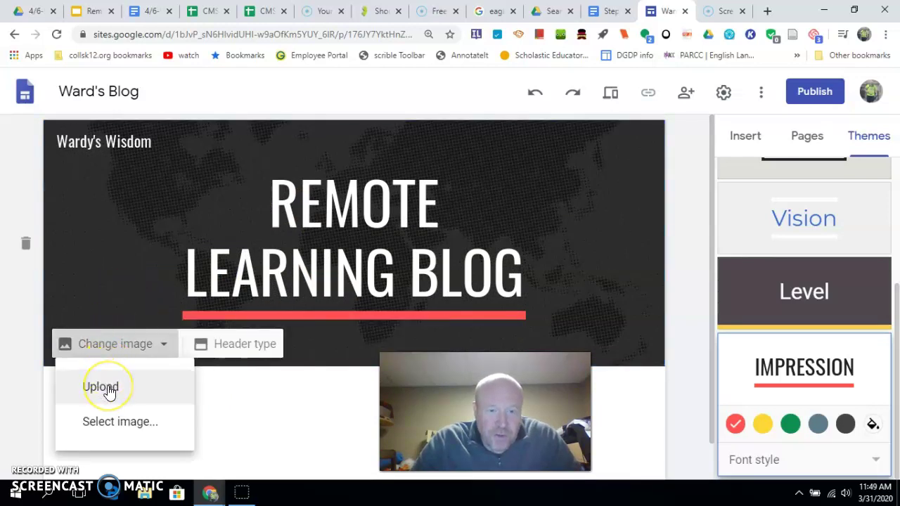
pyautogui.click(144, 387)
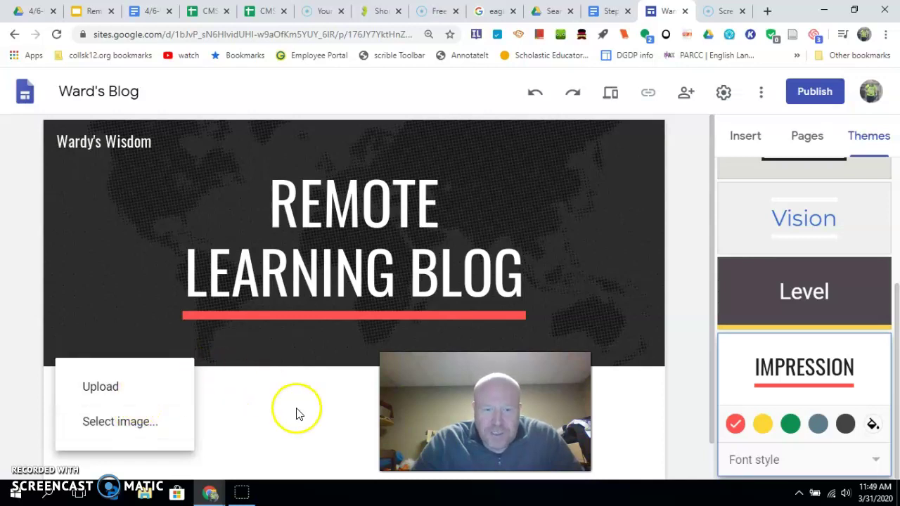
pyautogui.click(296, 413)
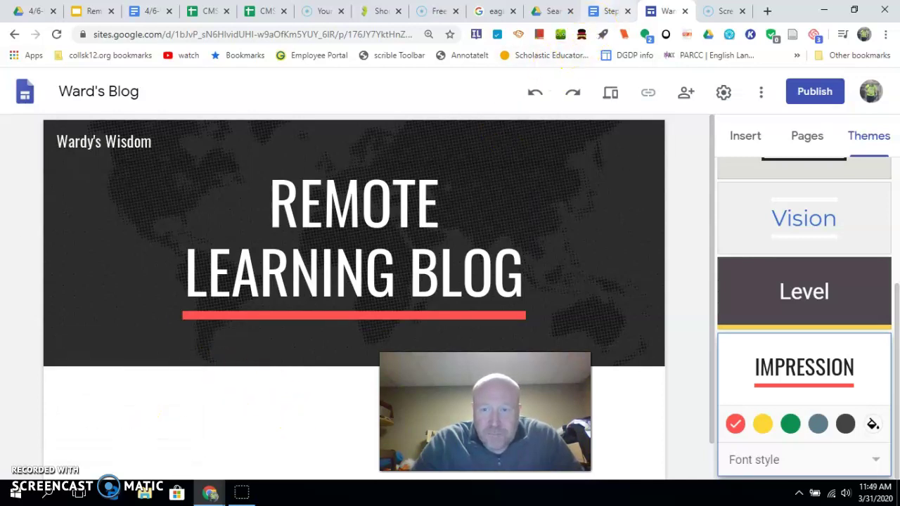
pyautogui.click(609, 11)
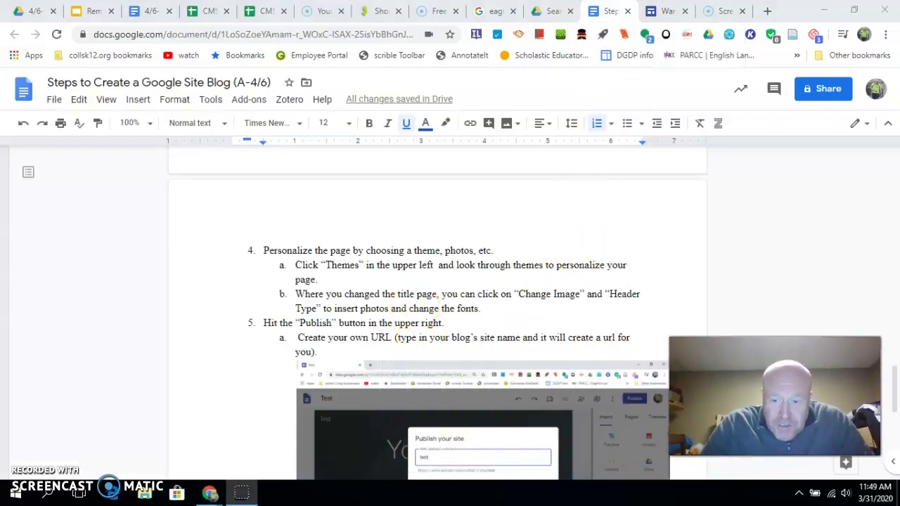
# Scroll the instructions to step 5 on publishing, then return to the Ward's Blog editor
pyautogui.scroll(-2, 477, 353)
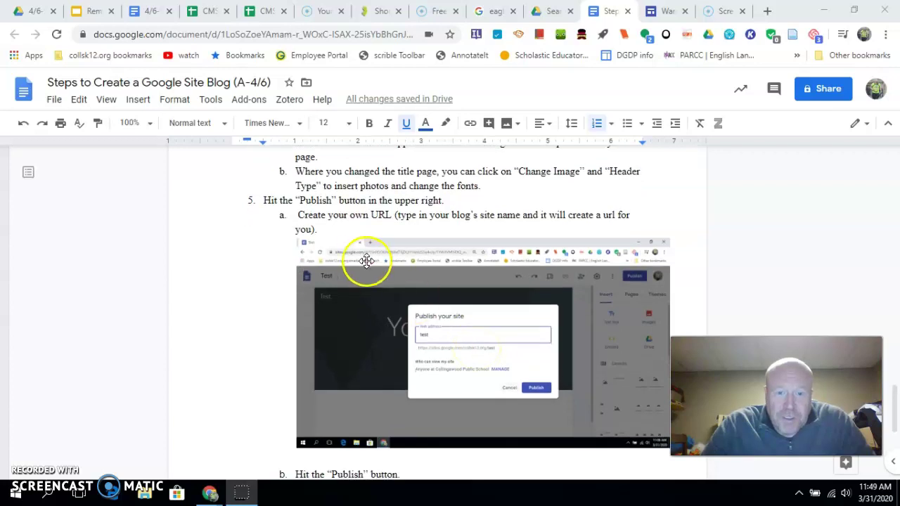
pyautogui.click(660, 12)
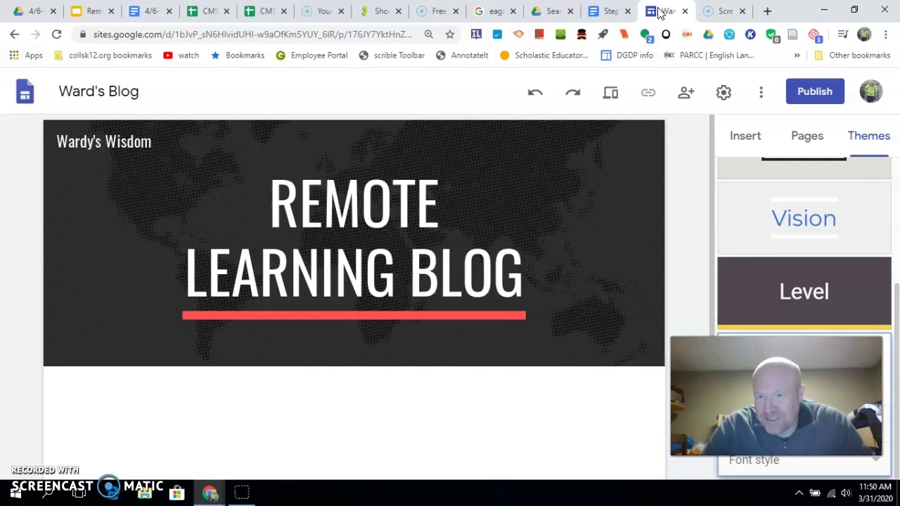
# Start publishing Ward's Blog and highlight the wardys-wisdom web address in the Publish dialog
pyautogui.click(812, 90)
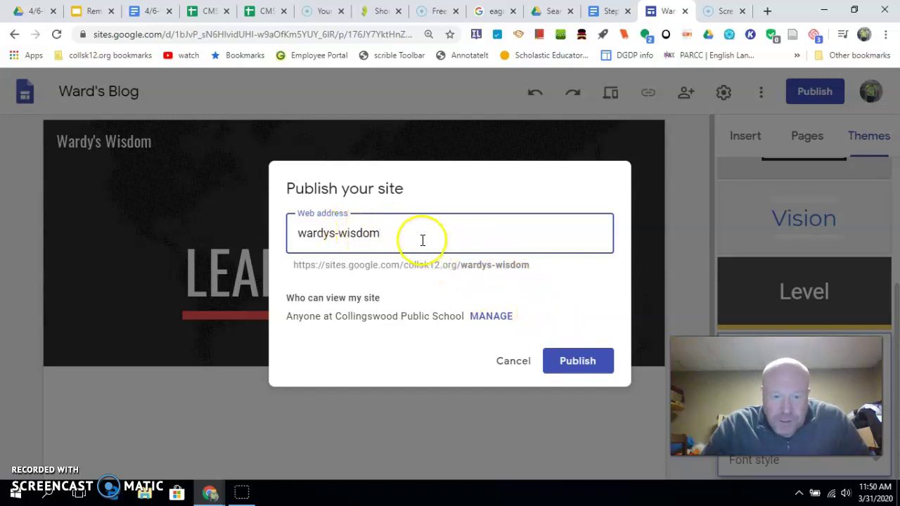
pyautogui.moveTo(302, 265); pyautogui.dragTo(512, 270)
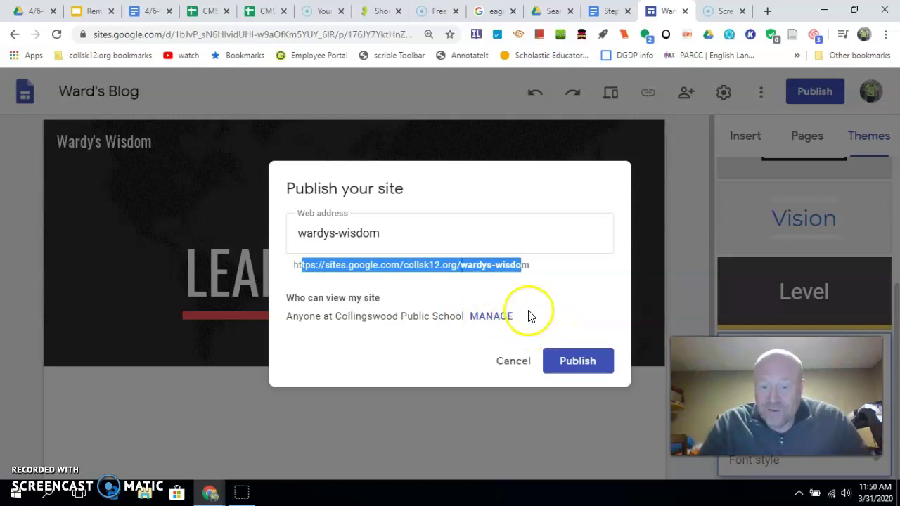
# Publish the site at wardys-wisdom, preview it, then return to the instructions document
pyautogui.click(577, 360)
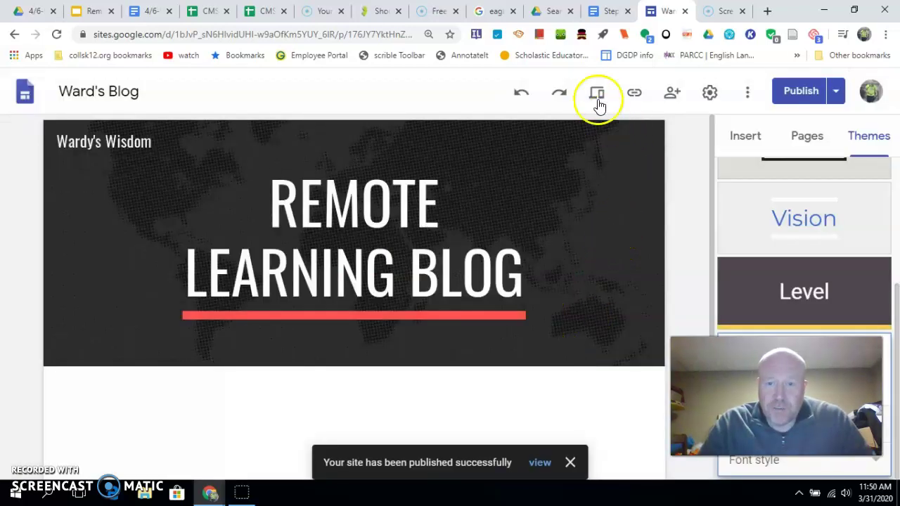
pyautogui.click(597, 96)
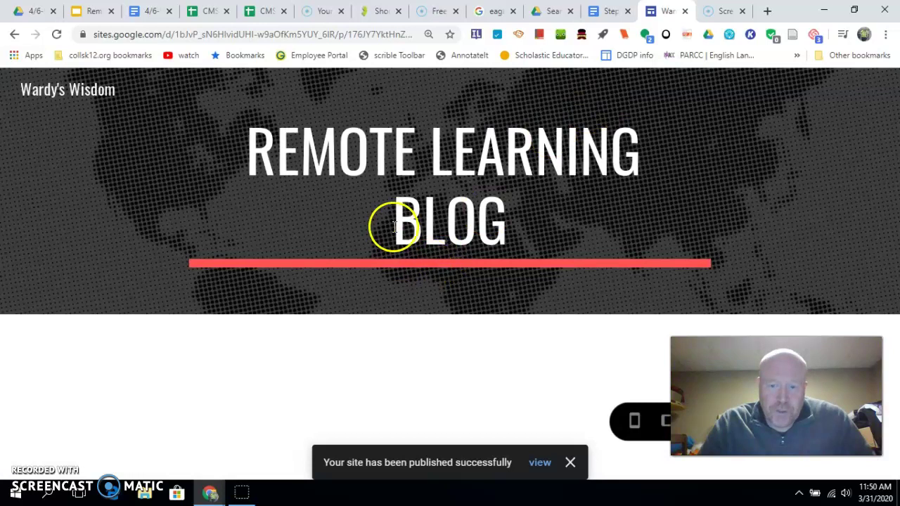
pyautogui.click(15, 34)
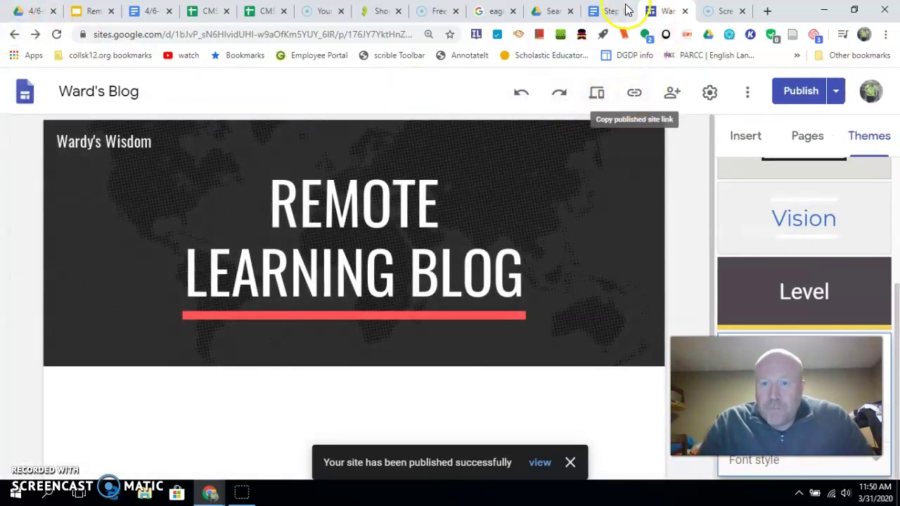
pyautogui.click(609, 12)
# Copy Ward's Blog's published site link from the Sites editor, then return to the instructions document
pyautogui.scroll(-3, 528, 317)
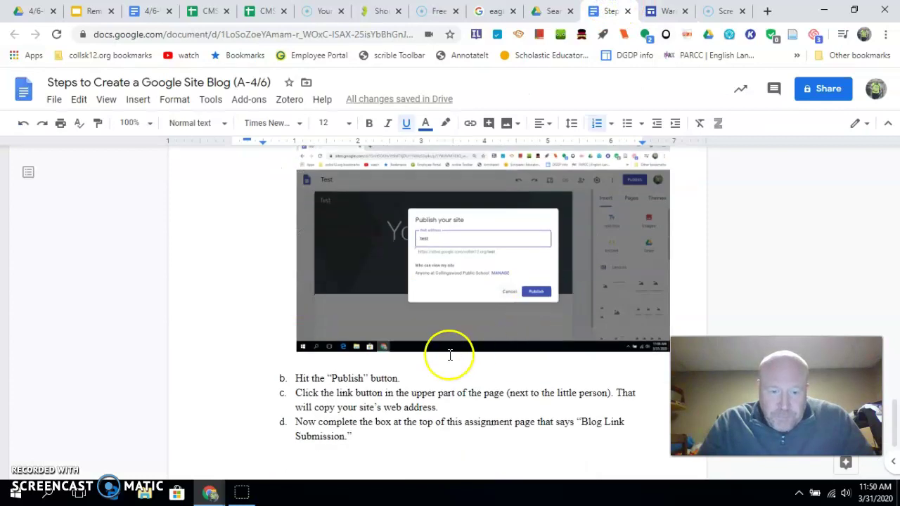
pyautogui.click(666, 11)
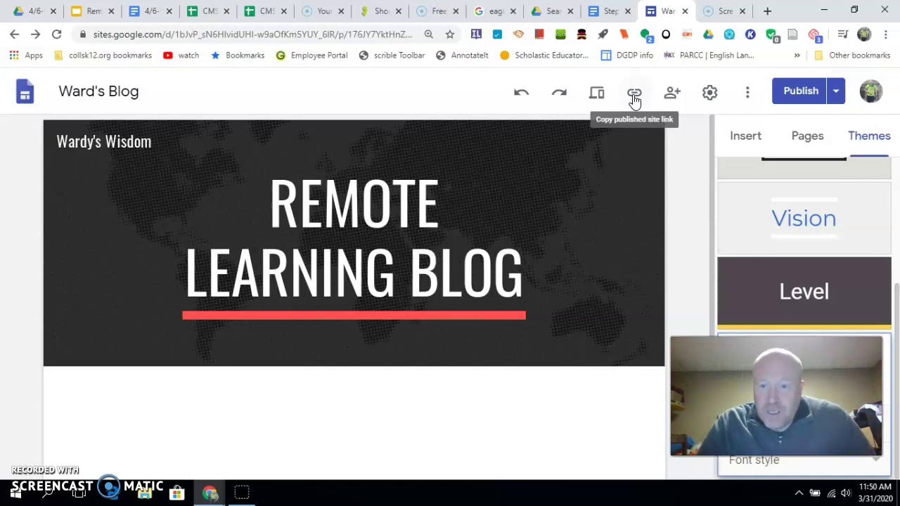
pyautogui.click(635, 95)
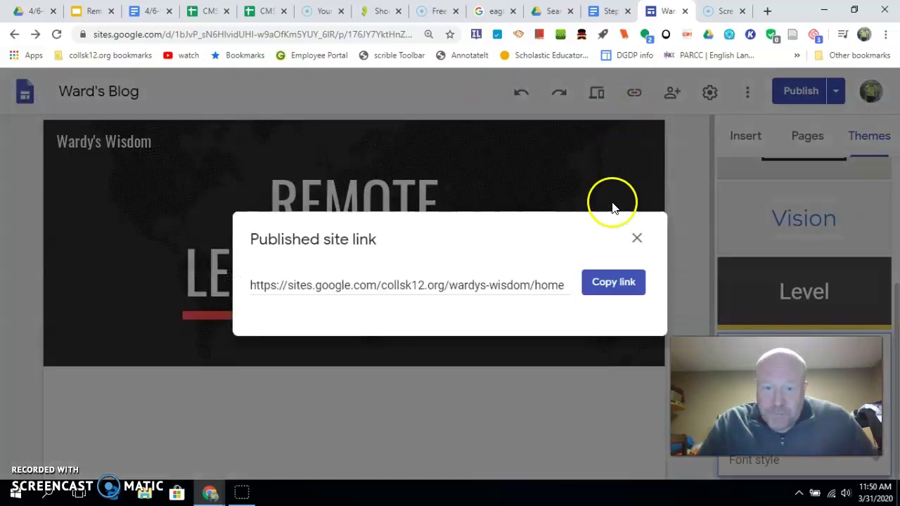
pyautogui.click(594, 282)
pyautogui.click(594, 10)
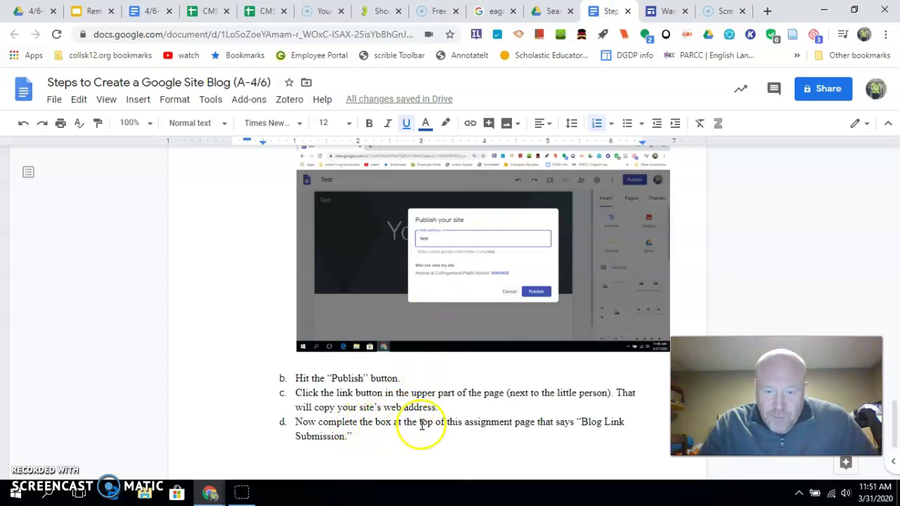
# Link 'Highlight this text with your cursor.' to the pasted wardys-wisdom site address
pyautogui.scroll(3, 434, 418)
pyautogui.scroll(15, 434, 420)
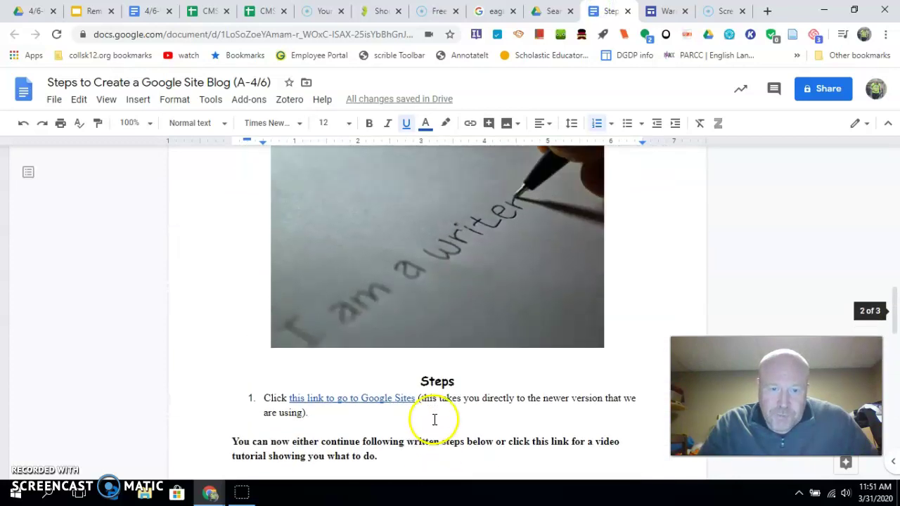
pyautogui.scroll(-10, 433, 419)
pyautogui.scroll(3, 433, 420)
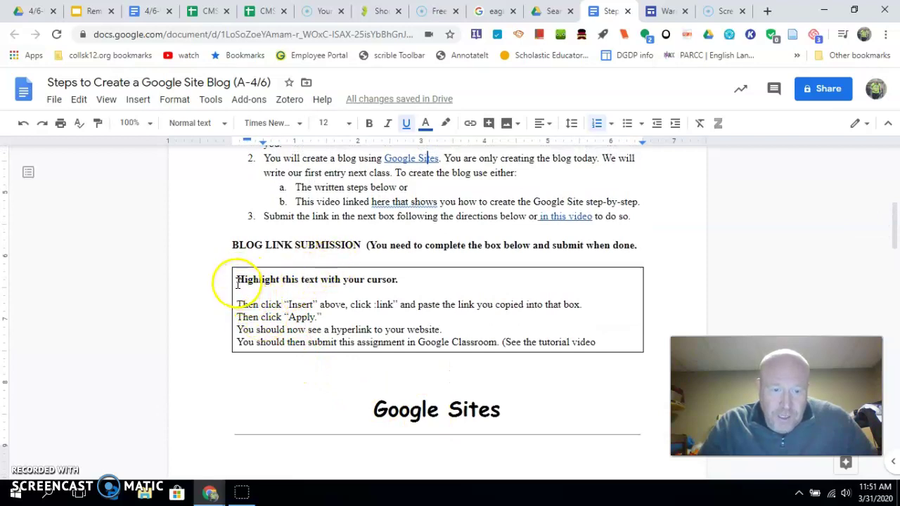
pyautogui.moveTo(237, 282); pyautogui.dragTo(398, 281)
pyautogui.click(140, 101)
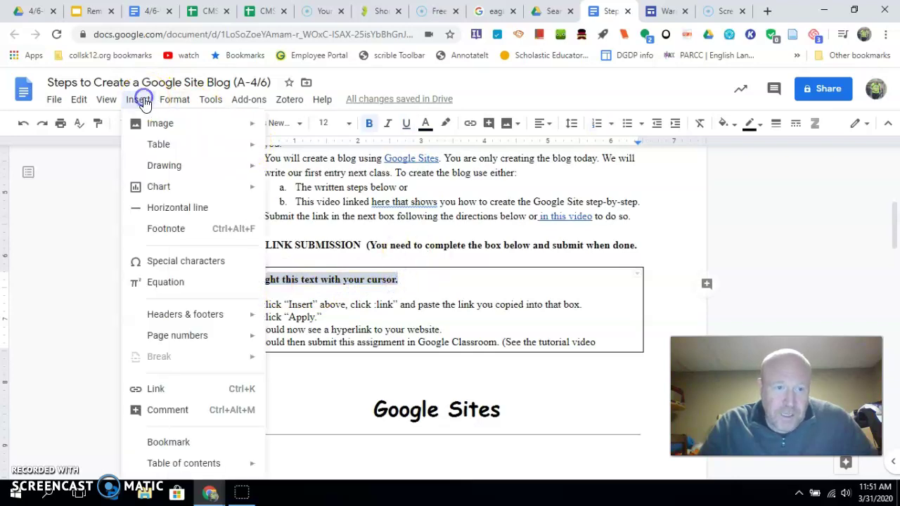
pyautogui.click(169, 390)
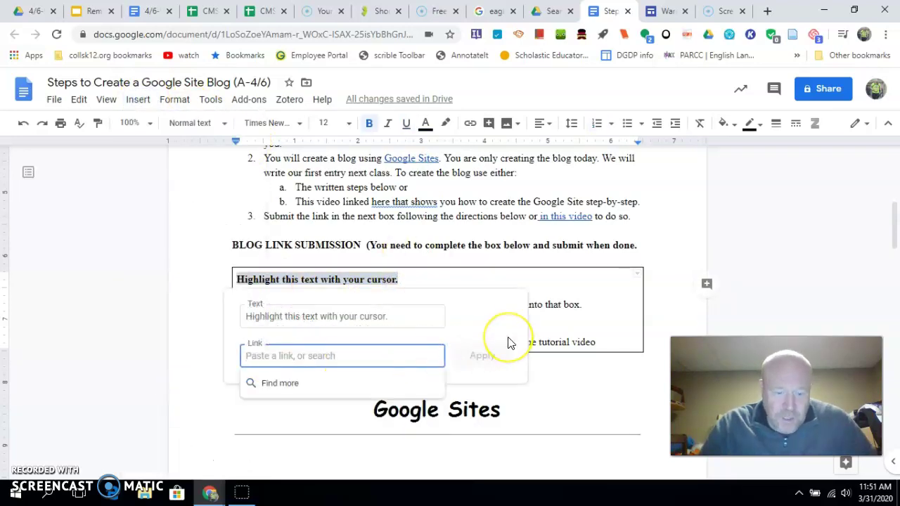
pyautogui.hotkey('ctrl', 'v')
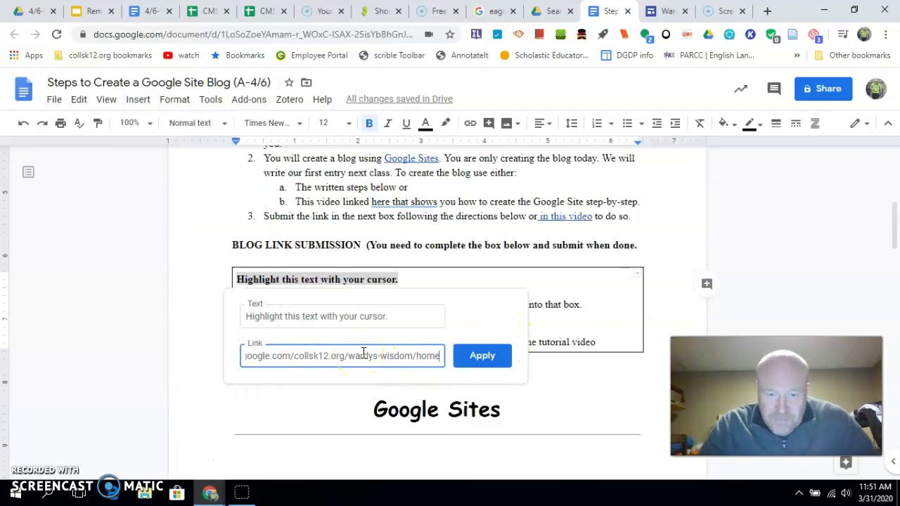
pyautogui.click(478, 356)
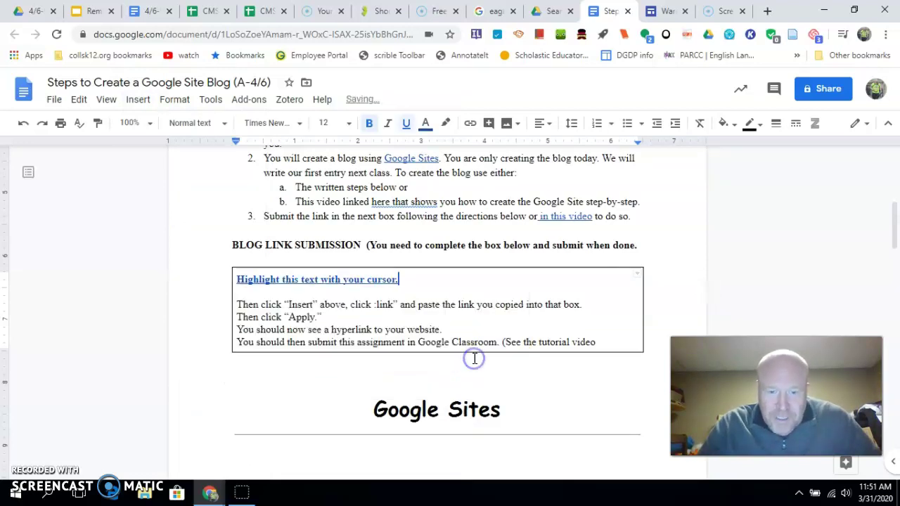
# Check the new link's web address, then dismiss the link details
pyautogui.click(361, 280)
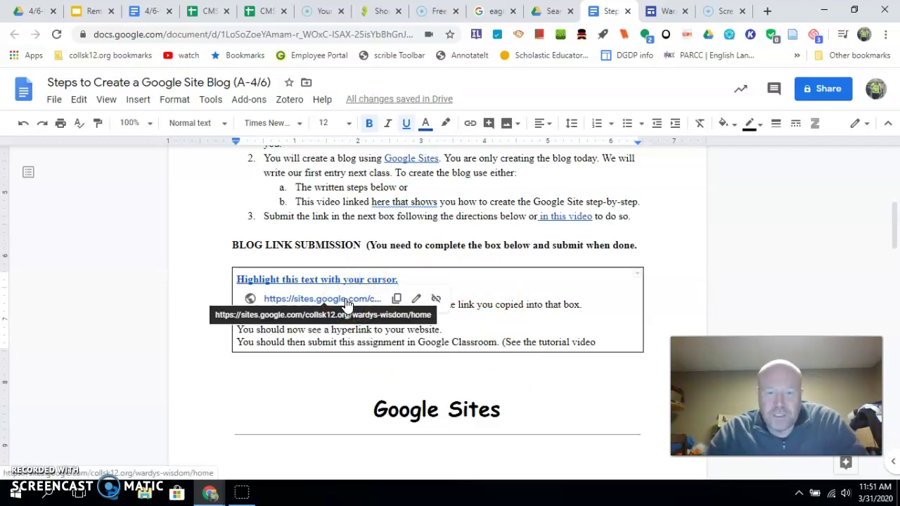
pyautogui.click(332, 282)
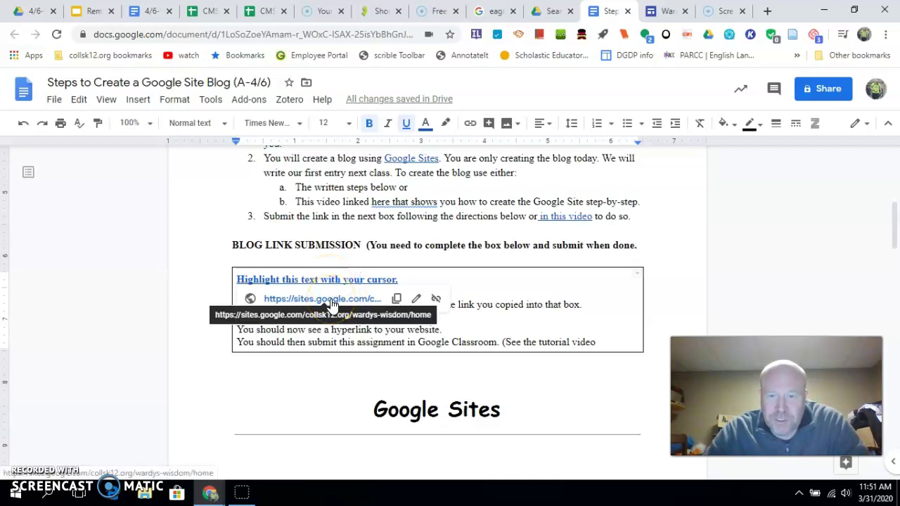
pyautogui.click(474, 267)
pyautogui.click(483, 258)
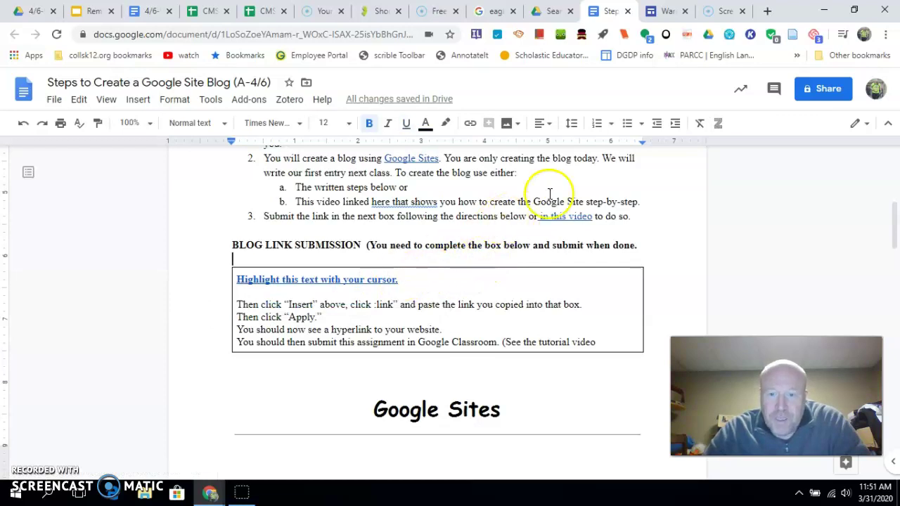
pyautogui.scroll(1, 415, 230)
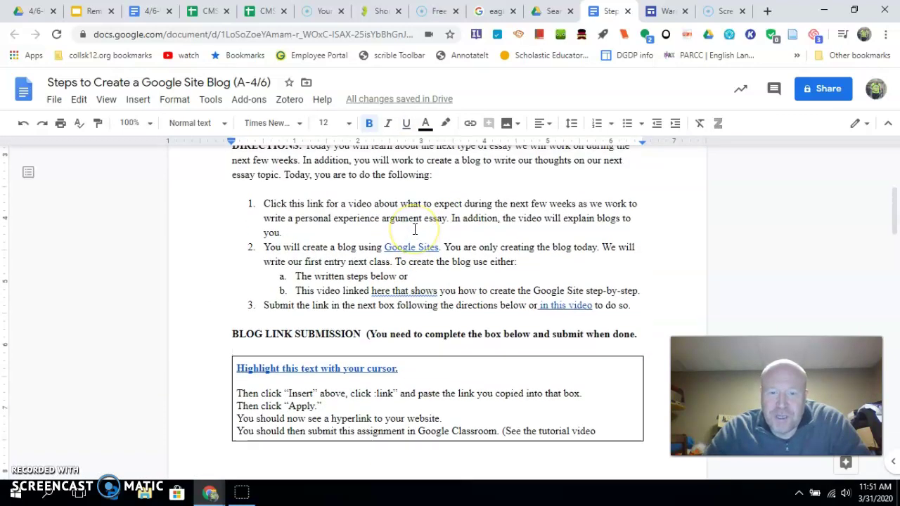